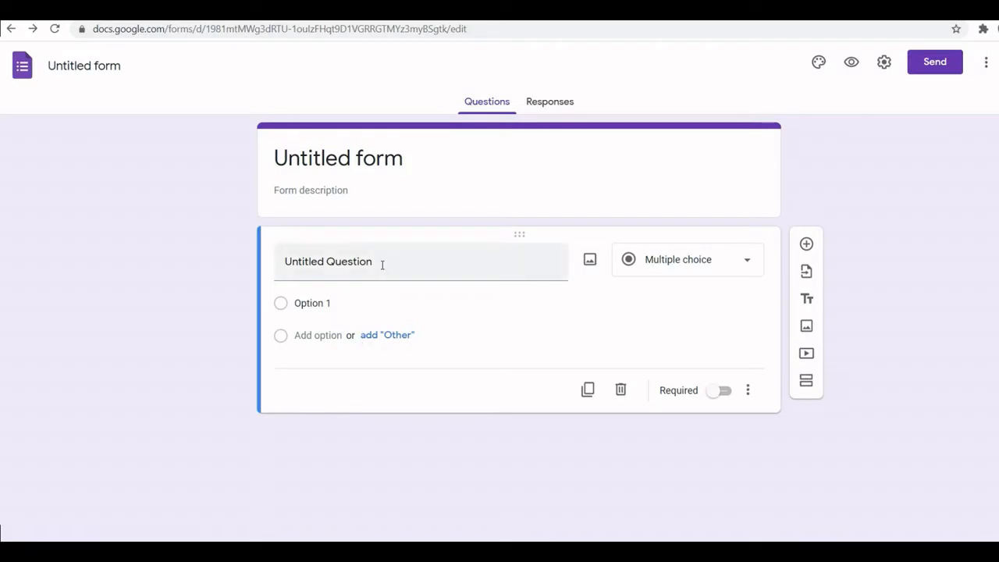
# - Rename the form as Question paper
pyautogui.click(101, 66)
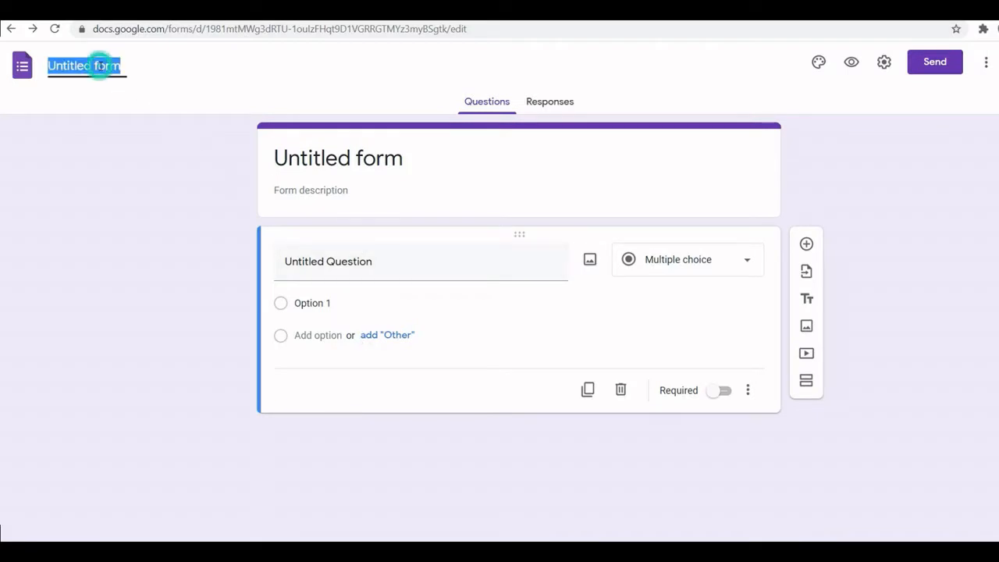
pyautogui.write('question paper')
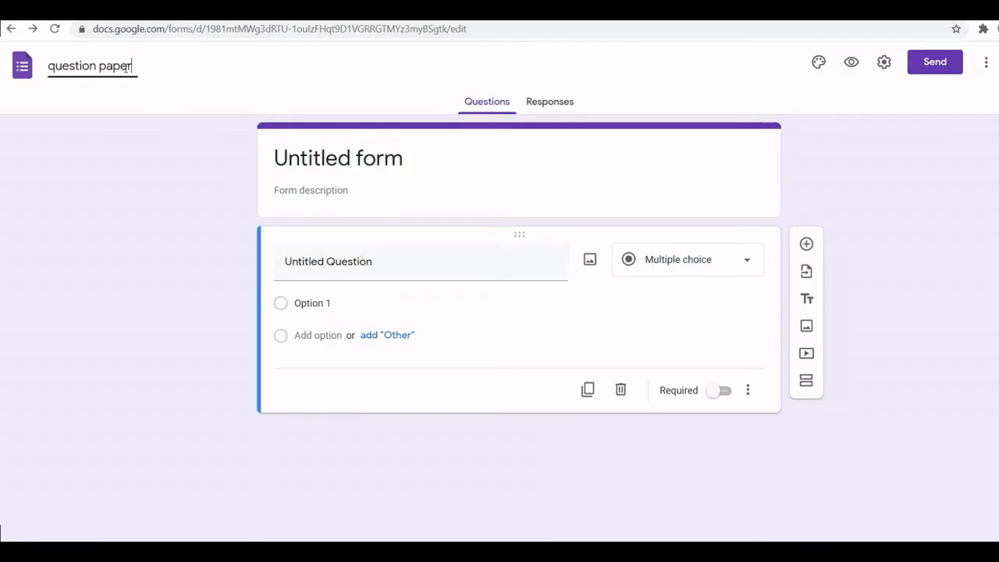
pyautogui.click(54, 67)
pyautogui.press('BackSpace')
pyautogui.write('Q')
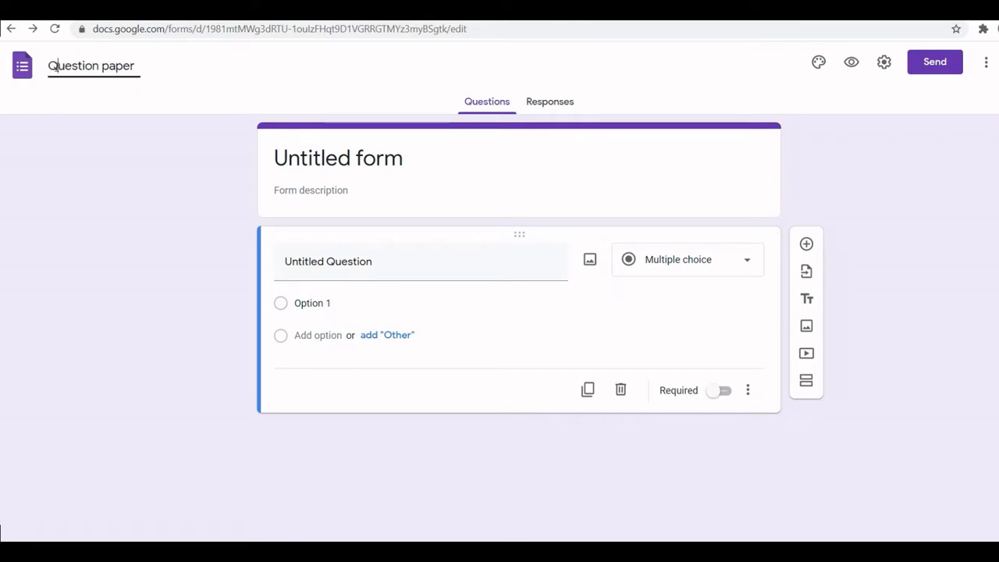
pyautogui.click(171, 88)
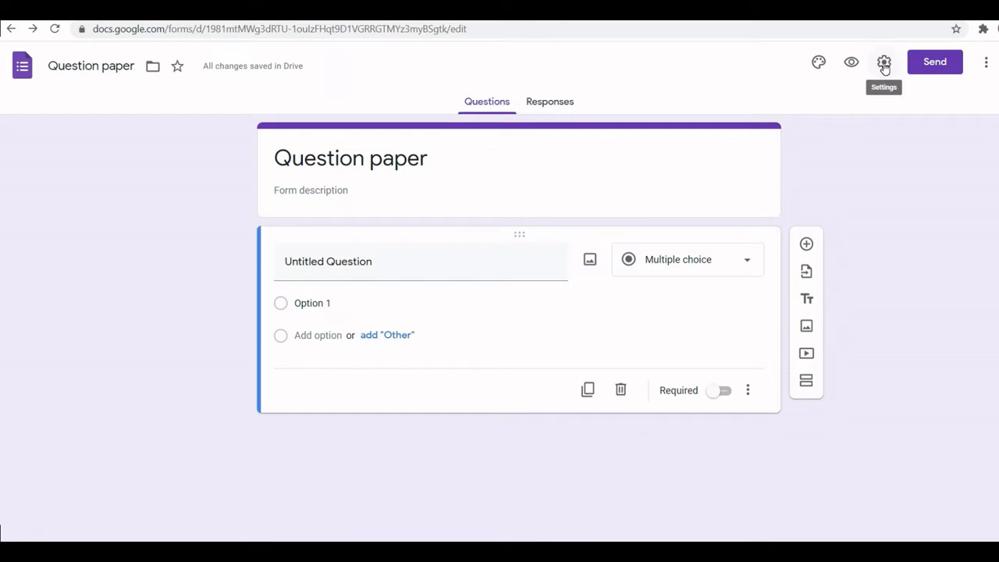
# - Make the form a quiz with grades released immediately after each submission
pyautogui.click(884, 66)
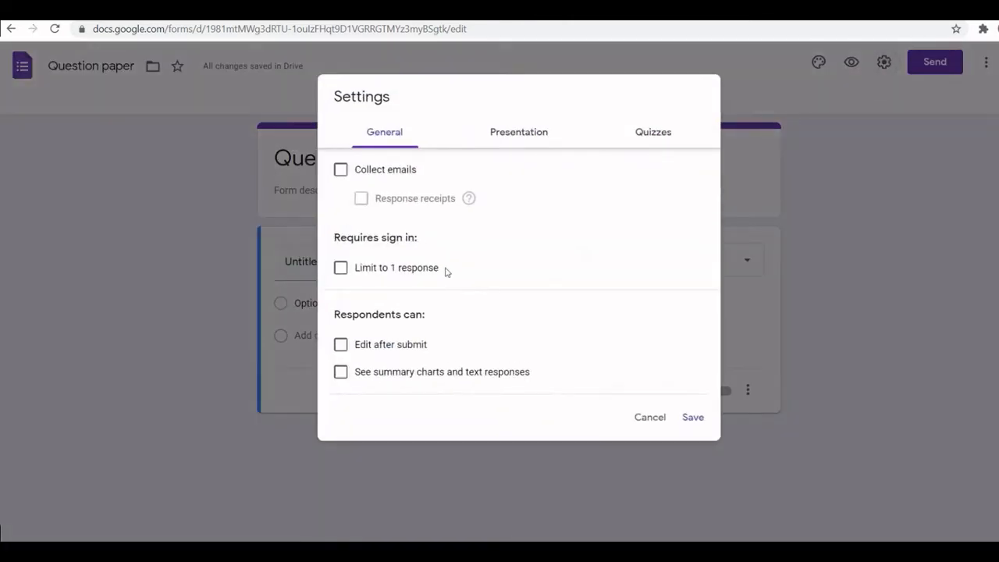
pyautogui.click(660, 133)
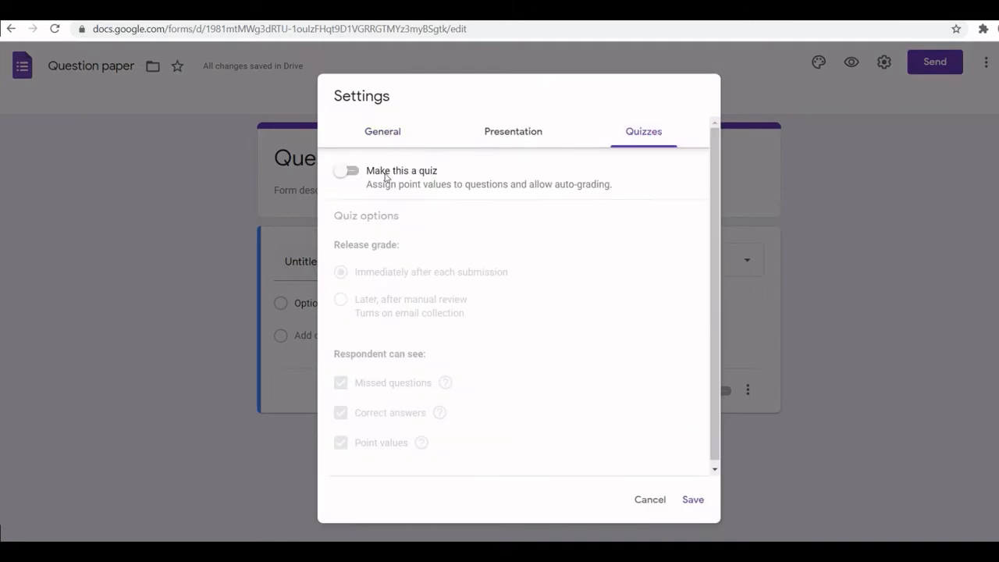
pyautogui.click(341, 175)
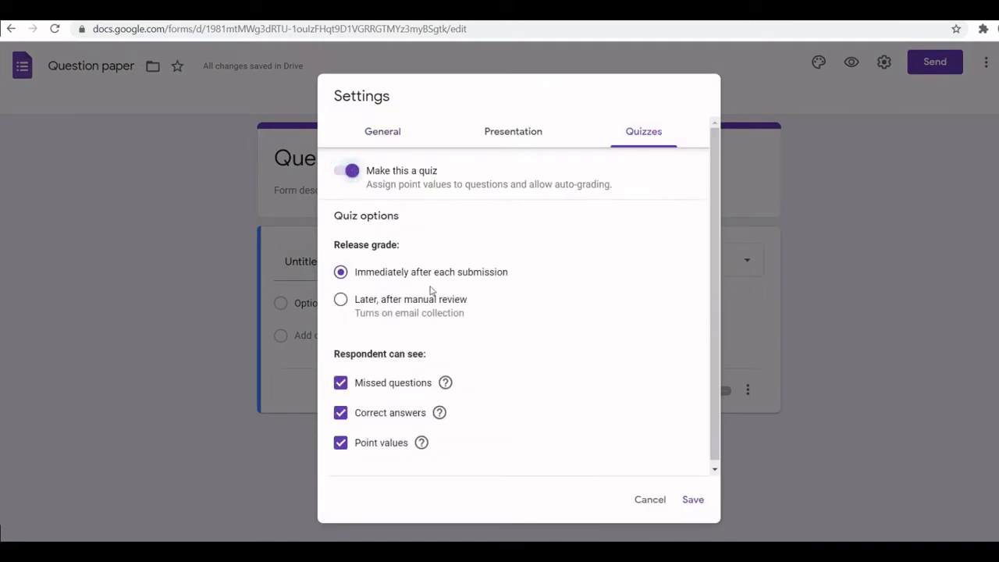
pyautogui.click(341, 299)
pyautogui.click(340, 273)
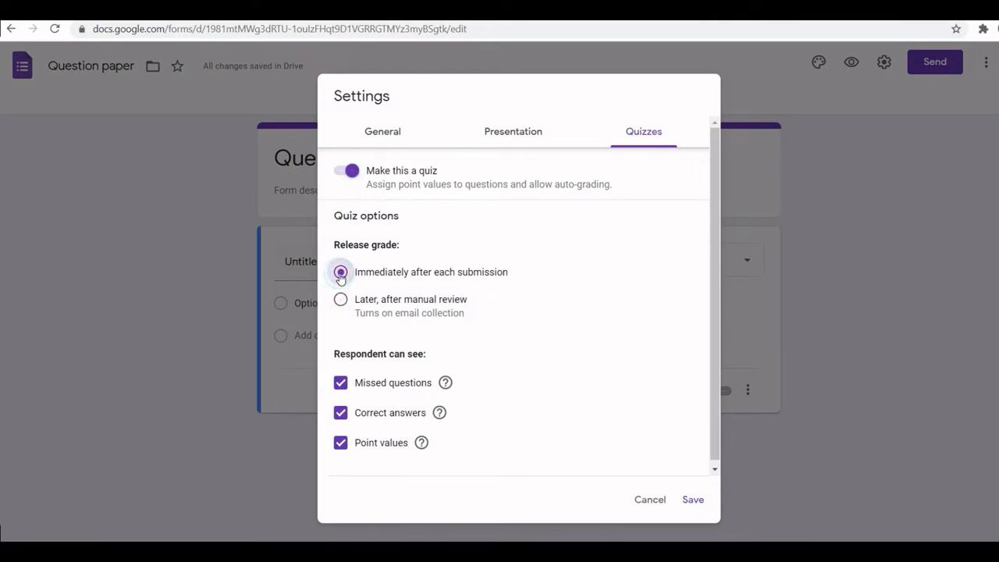
# - Enable email collection in the general settings and save the settings
pyautogui.click(502, 139)
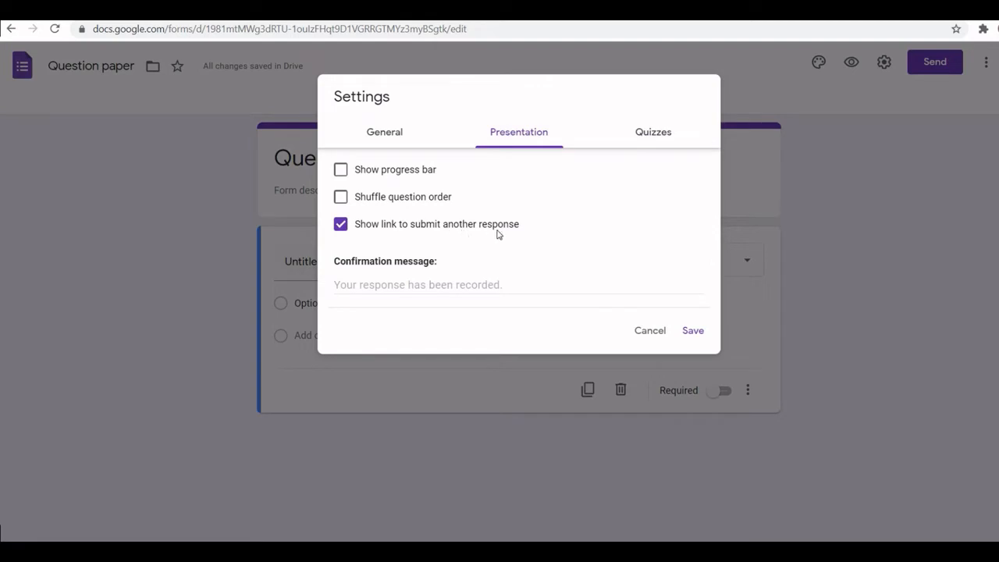
pyautogui.click(394, 134)
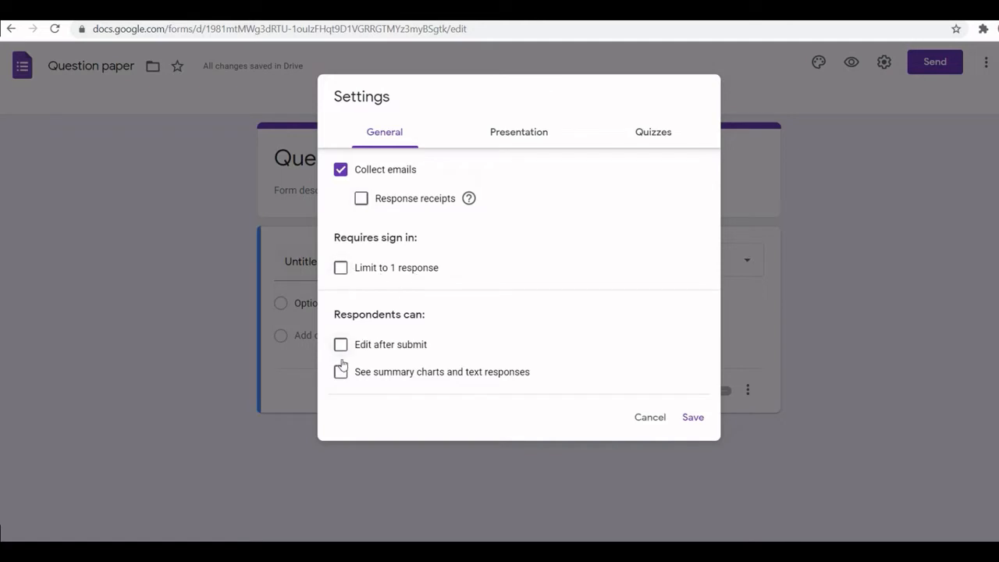
pyautogui.click(694, 420)
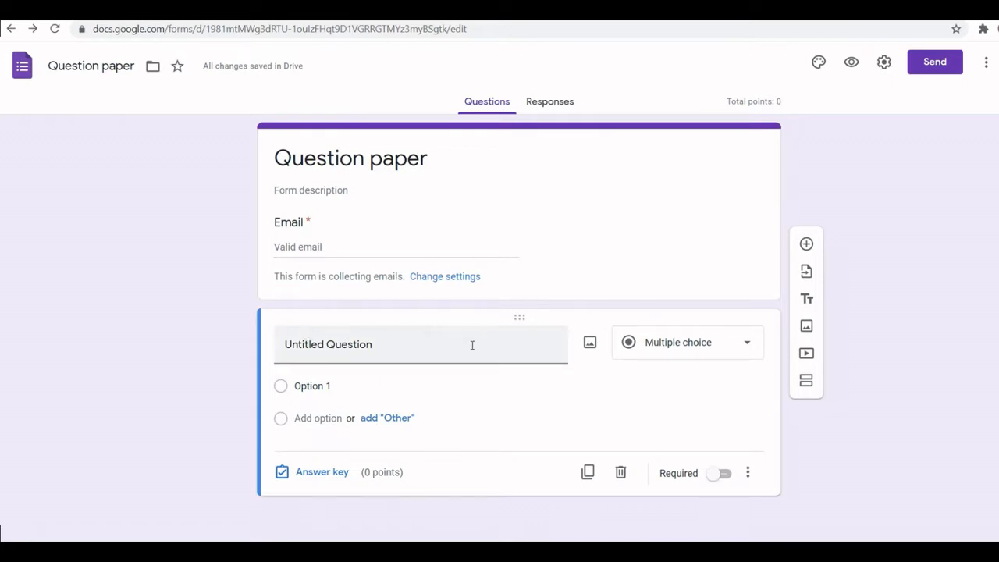
# - Replace the first question's title with "What is the month after May?"
pyautogui.click(352, 348)
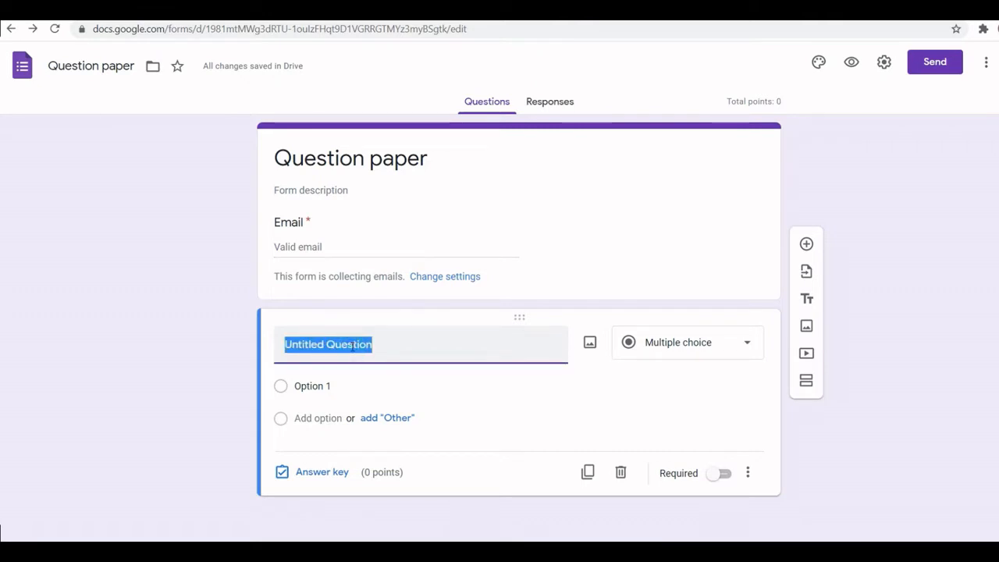
pyautogui.write('What')
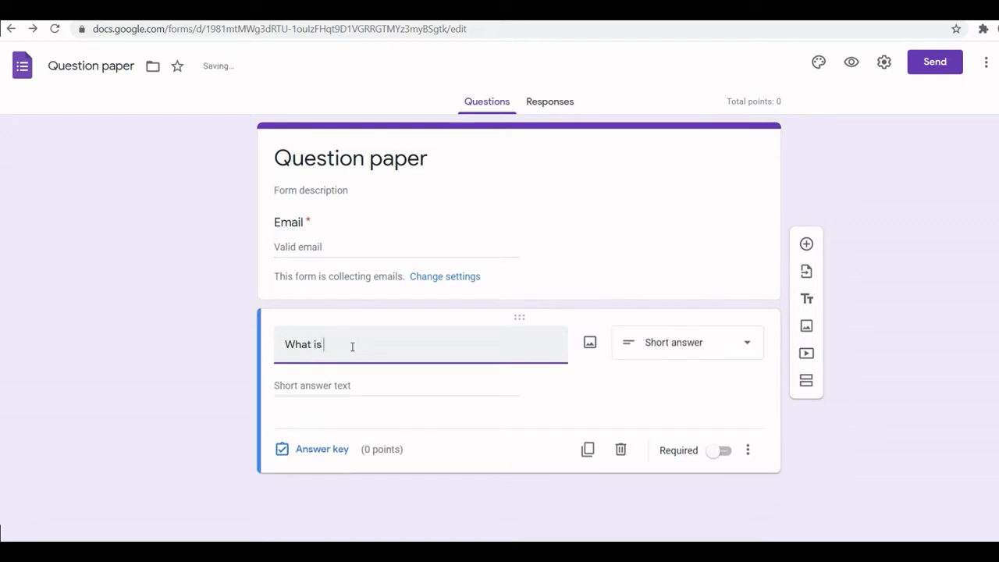
pyautogui.write(' is th')
pyautogui.press('BackSpace')
pyautogui.write('the')
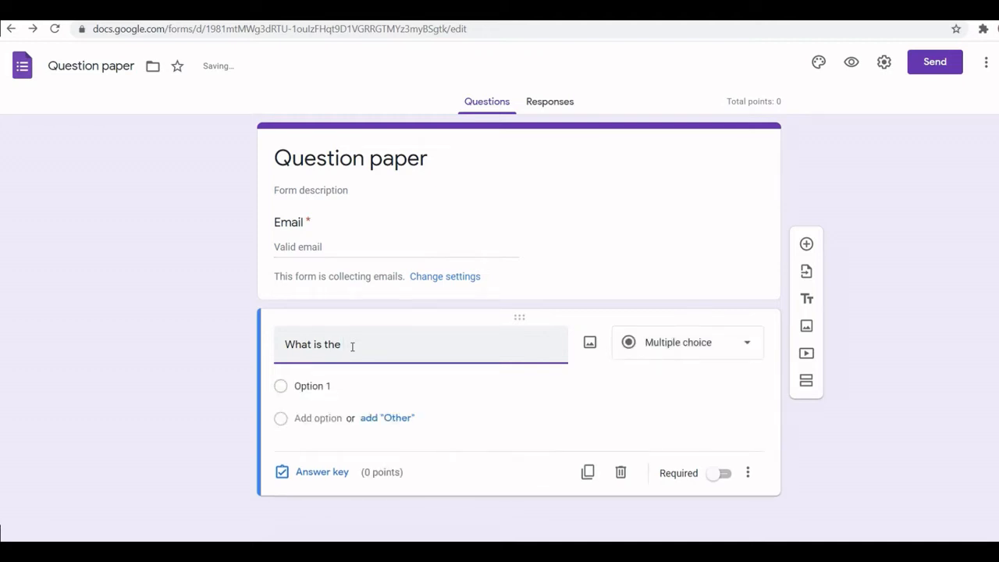
pyautogui.write(' month')
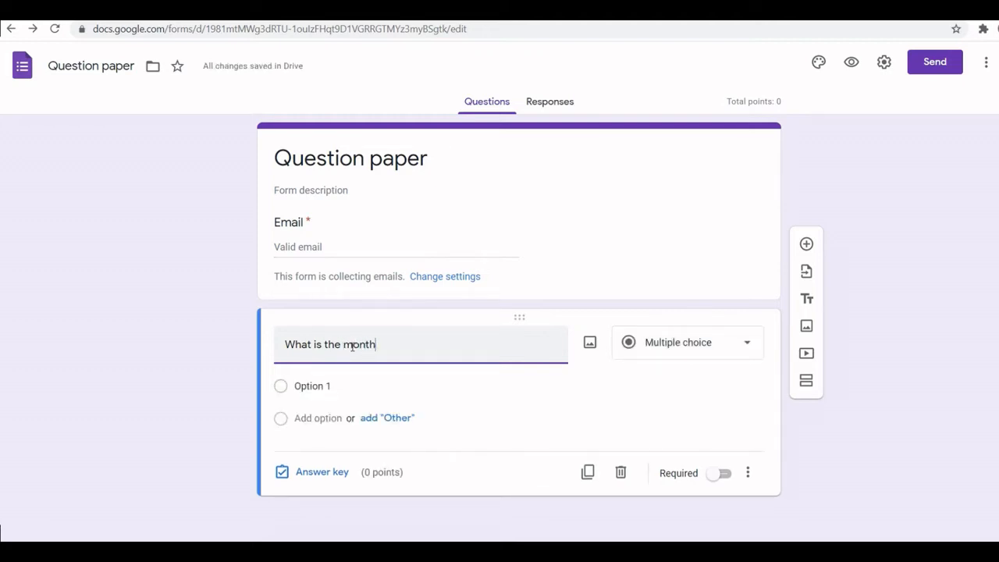
pyautogui.write(' after ')
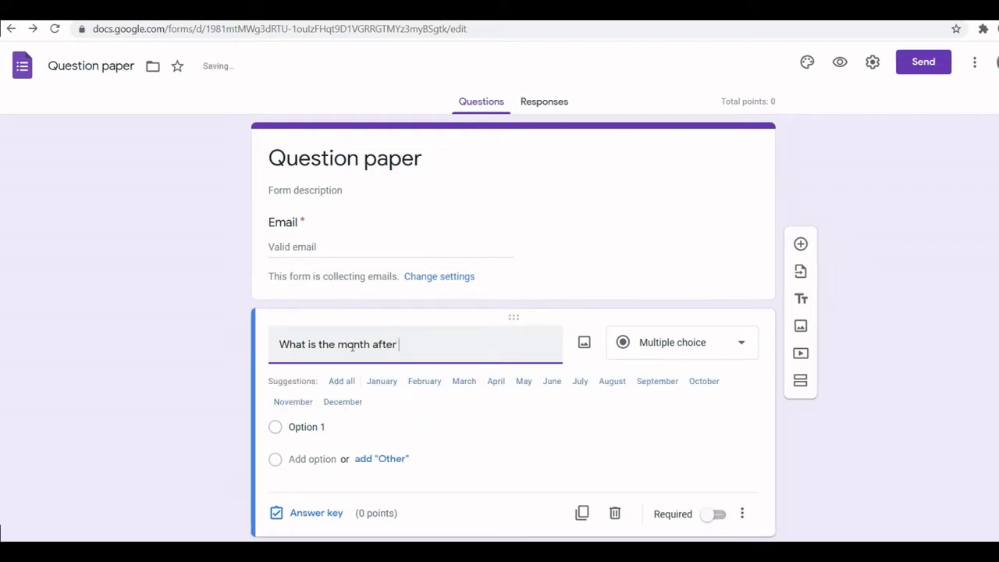
pyautogui.write('May')
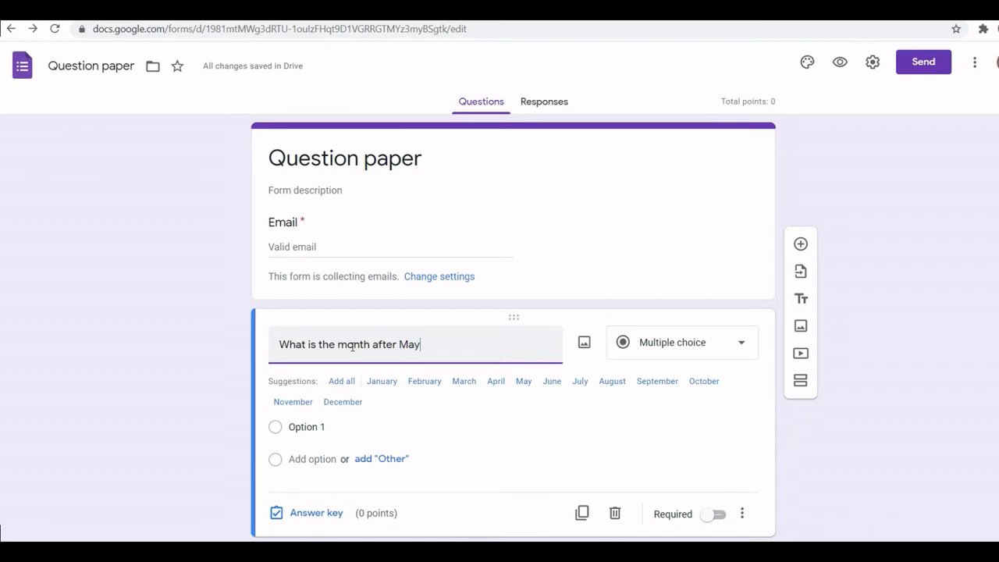
pyautogui.write('?')
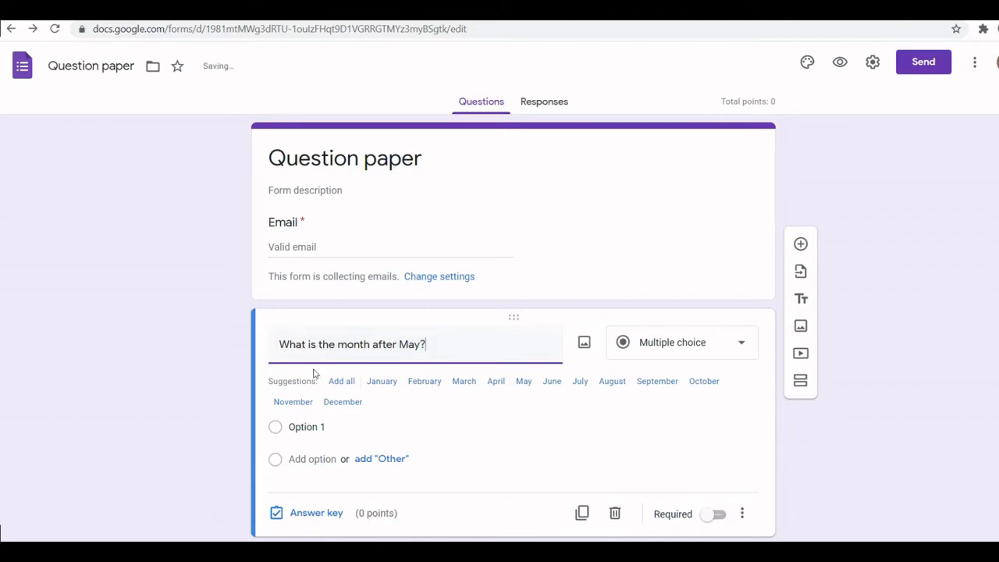
# - Add January, June, September and December as the question's answer options from the suggestions
pyautogui.click(383, 383)
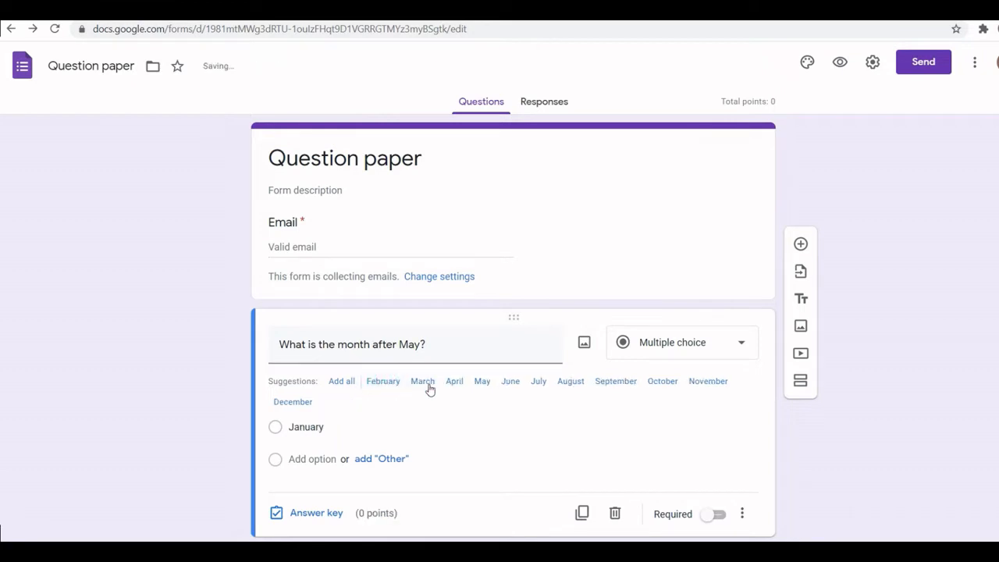
pyautogui.click(512, 383)
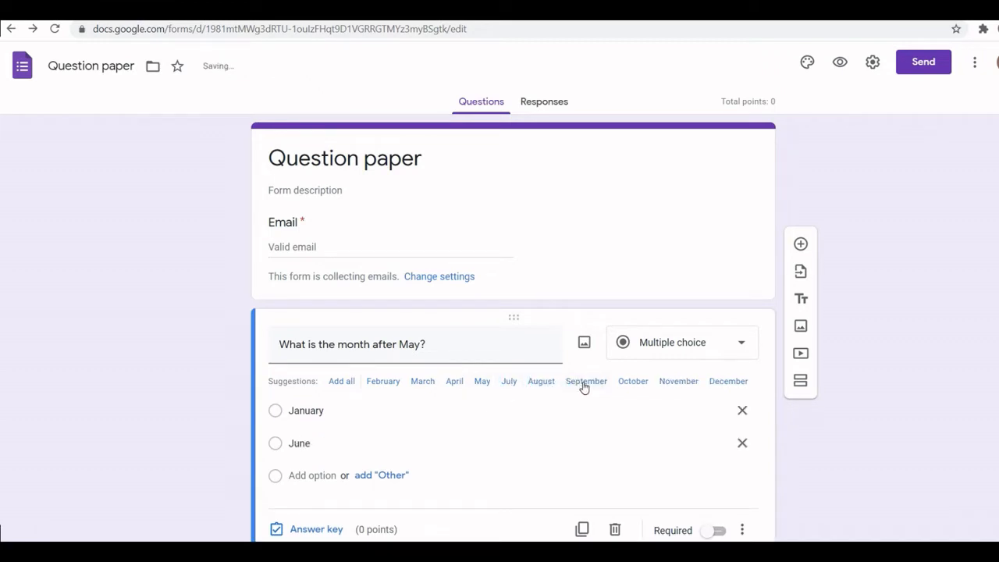
pyautogui.click(585, 382)
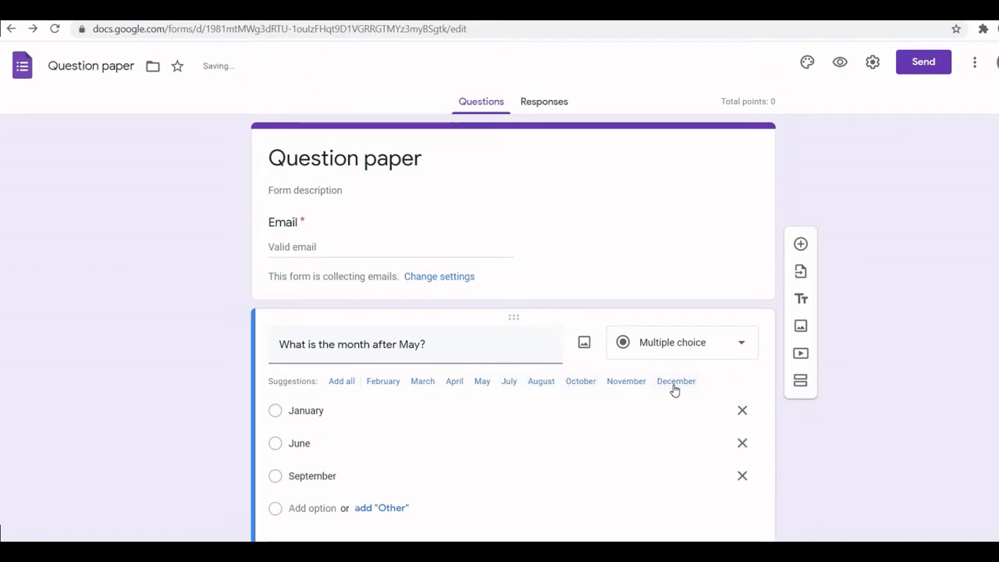
pyautogui.click(675, 387)
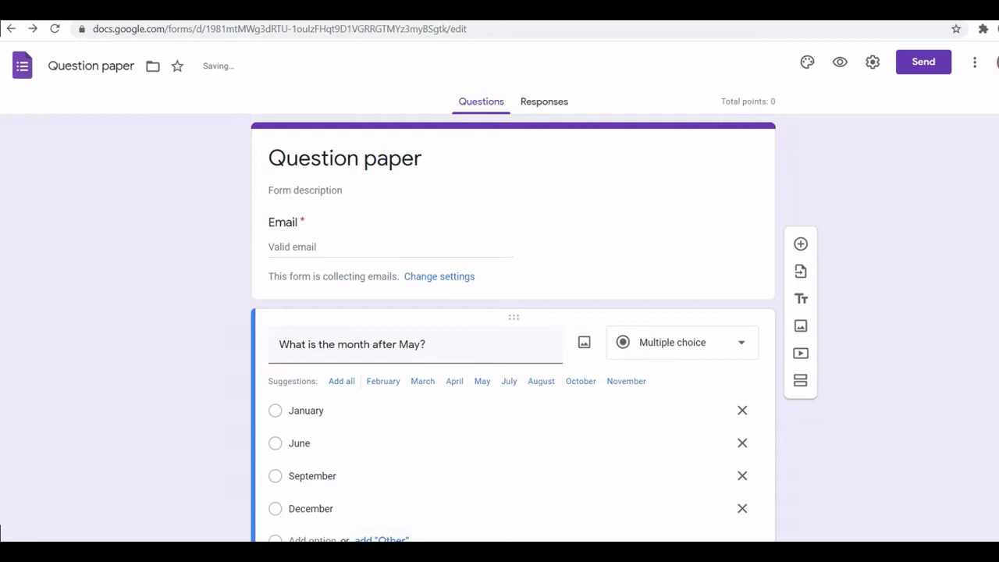
# - Set June as the correct answer in the answer key, worth 2 points
pyautogui.scroll(-2, 325, 344)
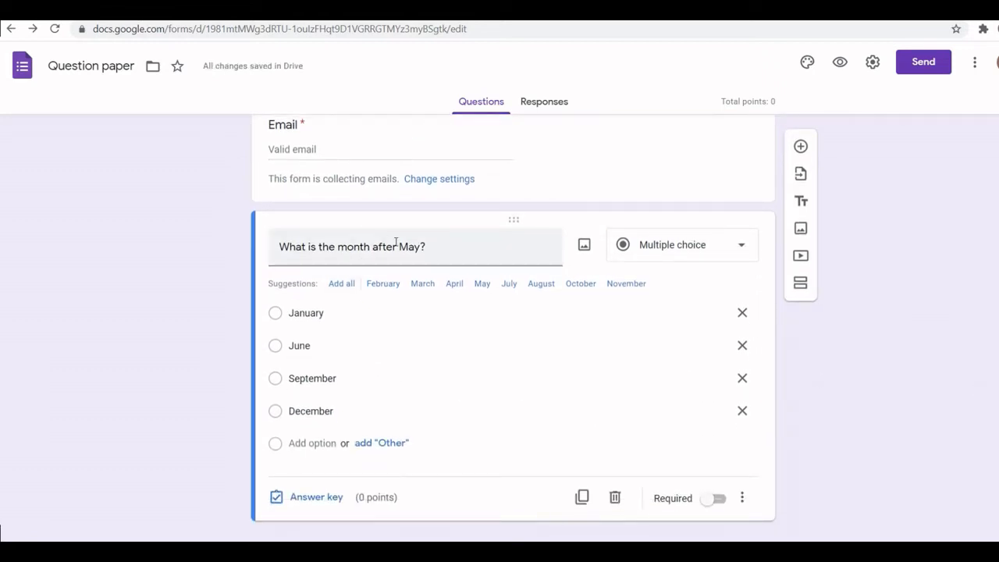
pyautogui.tripleClick(300, 248)
pyautogui.click(171, 319)
pyautogui.click(305, 503)
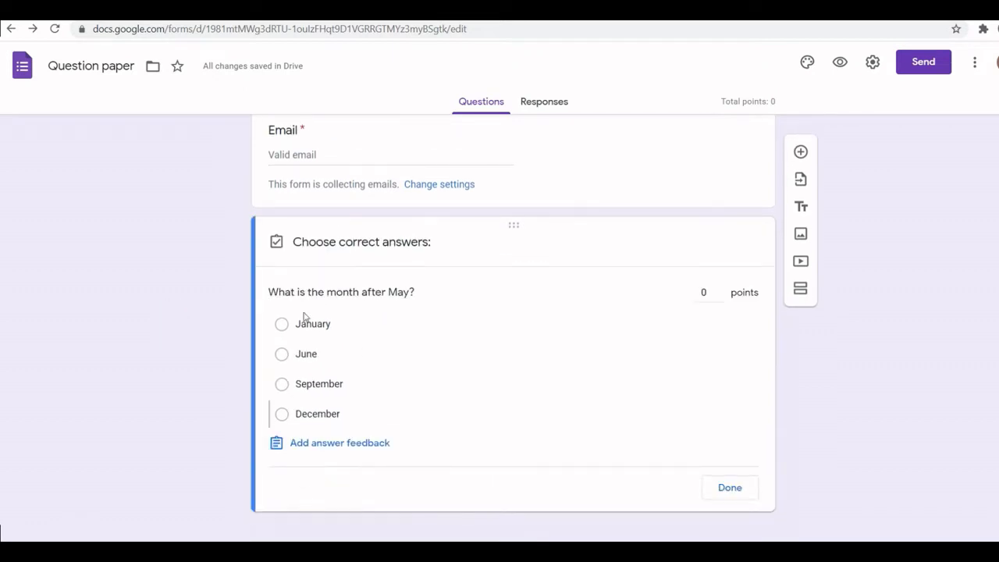
pyautogui.click(283, 355)
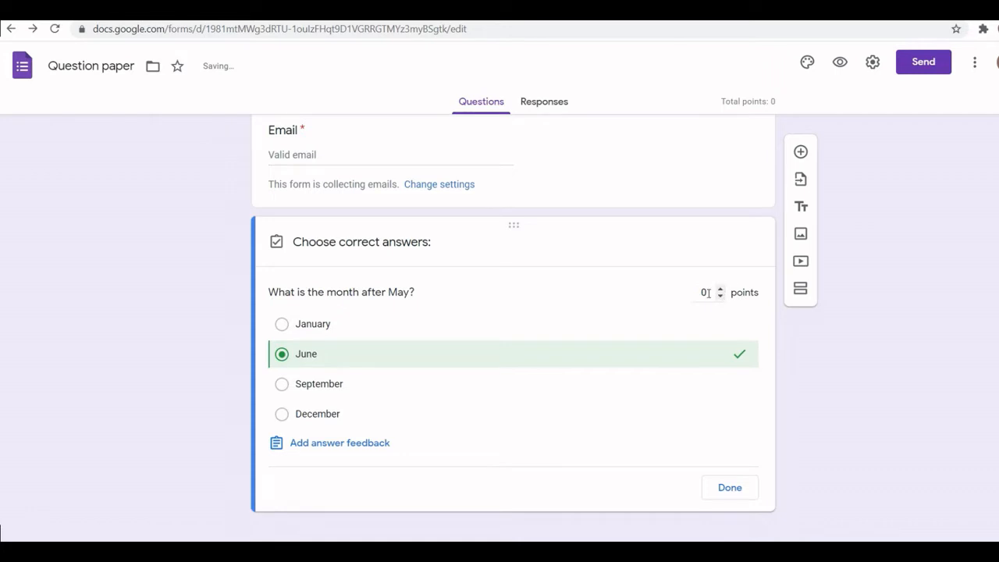
pyautogui.moveTo(711, 292); pyautogui.dragTo(704, 292)
pyautogui.write('2')
pyautogui.click(732, 492)
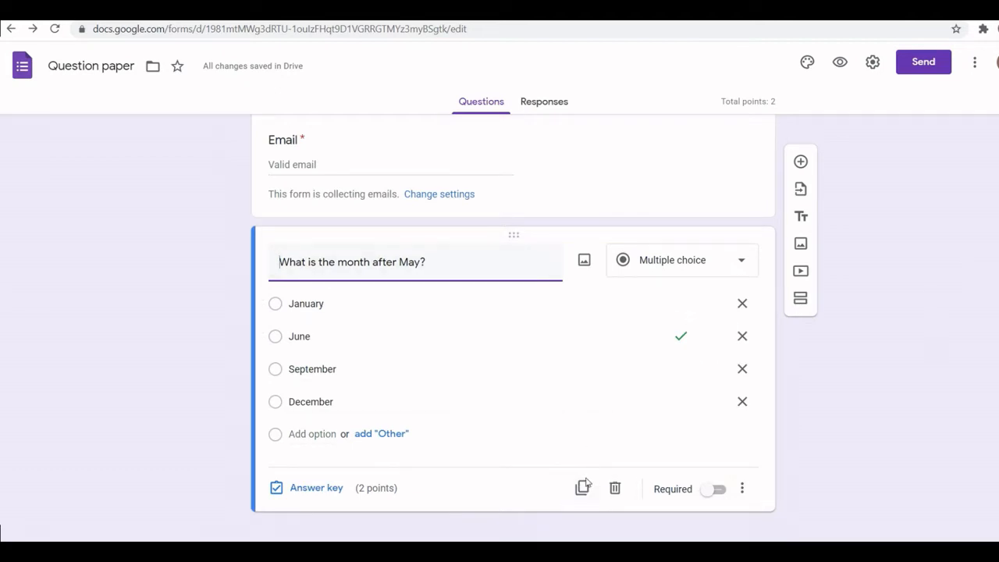
pyautogui.click(707, 493)
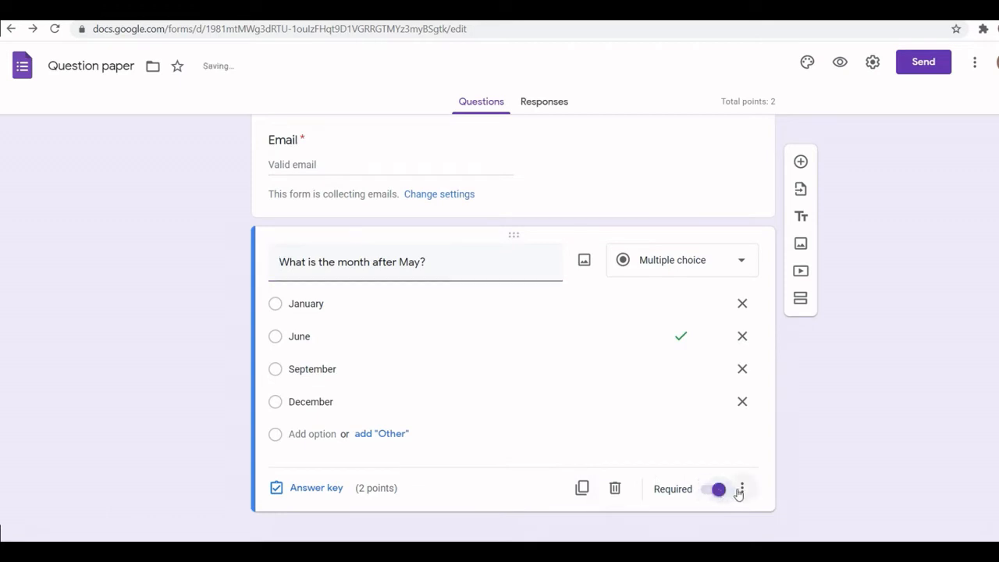
pyautogui.click(720, 493)
pyautogui.click(720, 492)
pyautogui.click(719, 494)
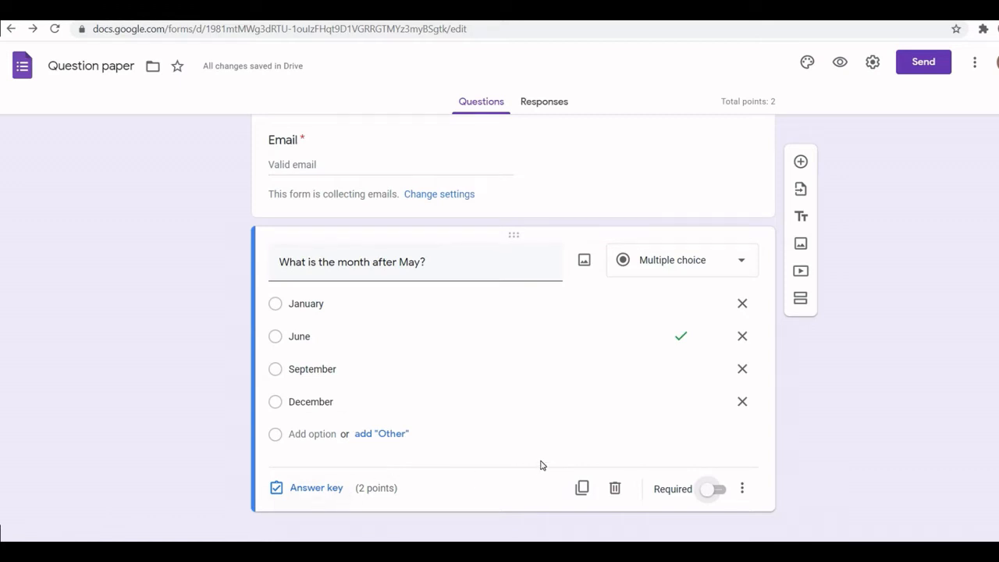
# - Add answer feedback for incorrect answers reading "Your Answer is wrong"
pyautogui.click(309, 488)
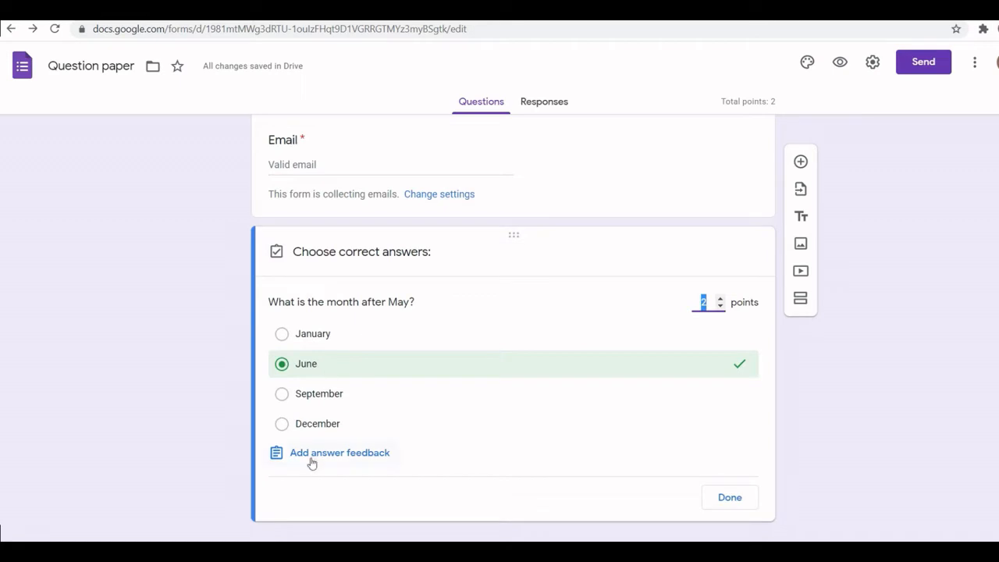
pyautogui.click(322, 460)
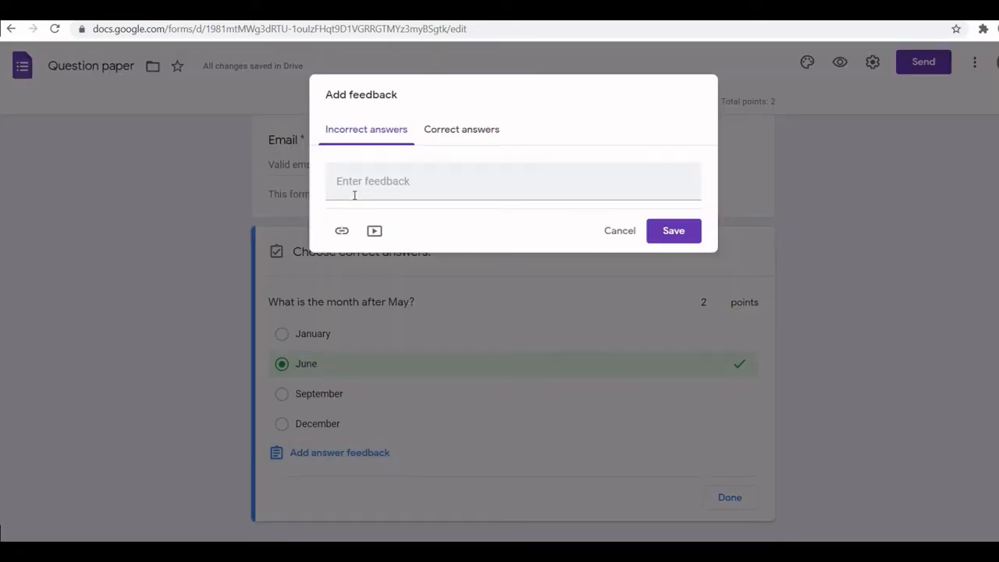
pyautogui.click(355, 188)
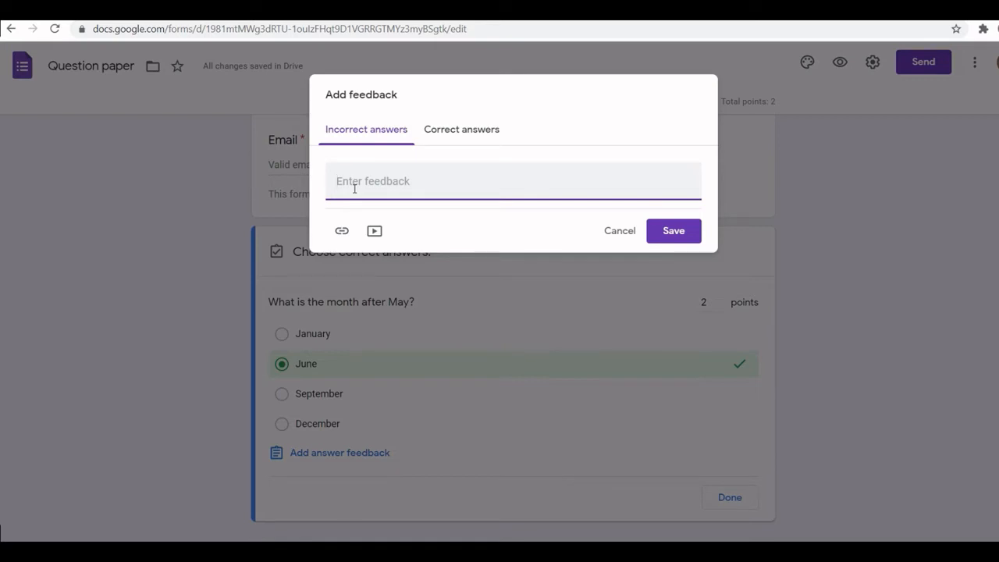
pyautogui.write('Y')
pyautogui.press('BackSpace')
pyautogui.press('BackSpace')
pyautogui.press('BackSpace')
pyautogui.write('Answer is w')
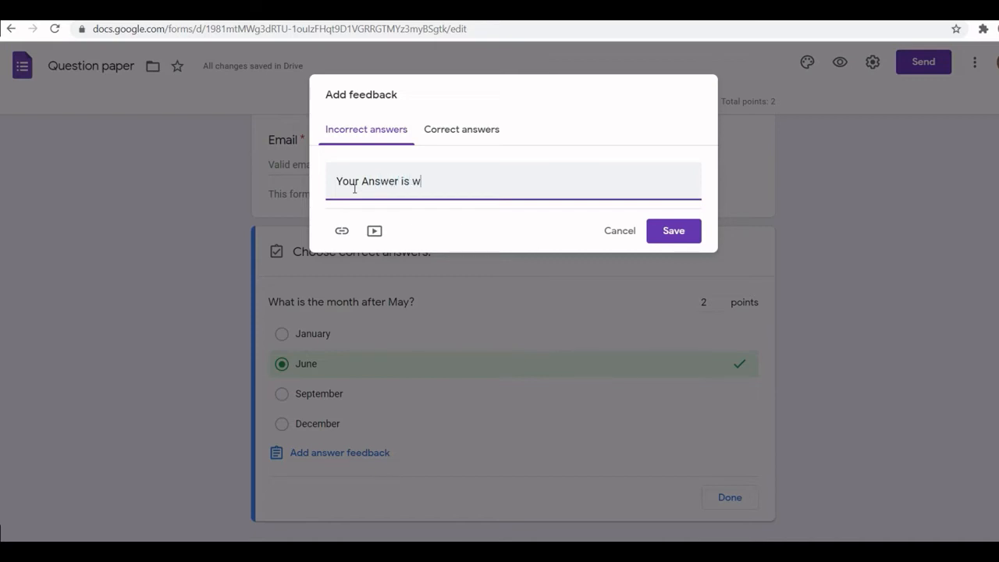
pyautogui.write('rong')
# - Add correct-answer feedback reading "Your Ans is correct", save it, and finish editing the answer key
pyautogui.click(463, 138)
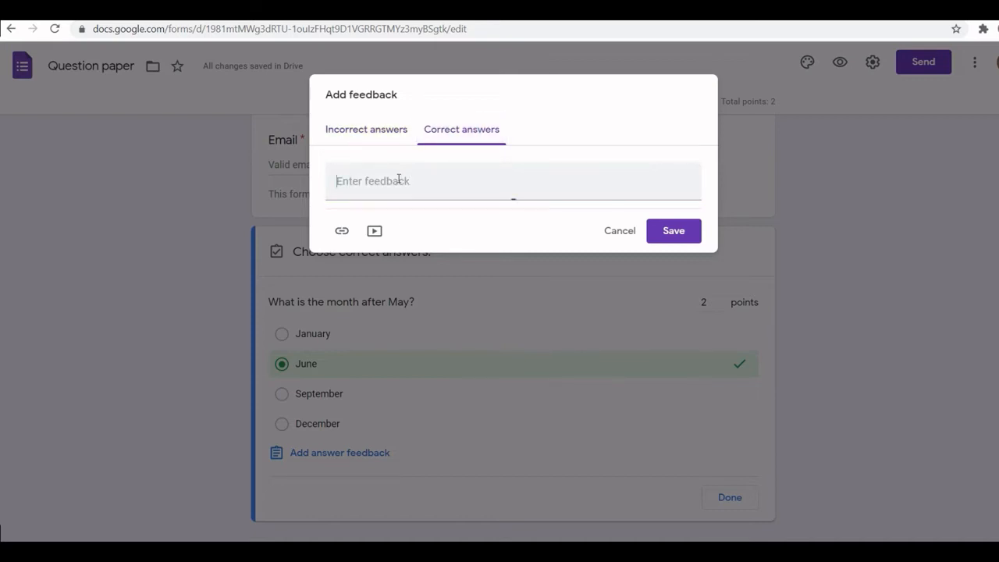
pyautogui.click(397, 178)
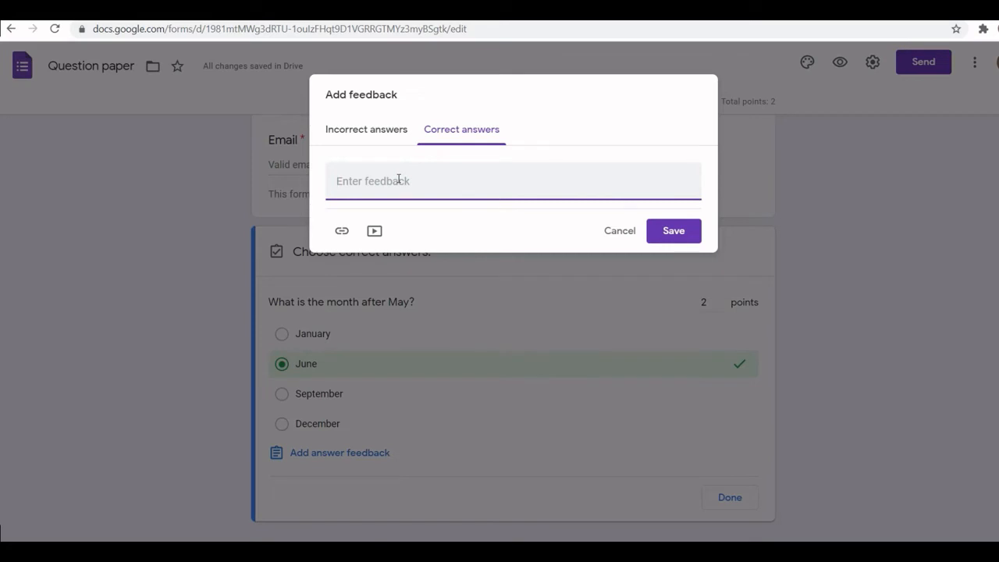
pyautogui.write('Your Ans is dorrect')
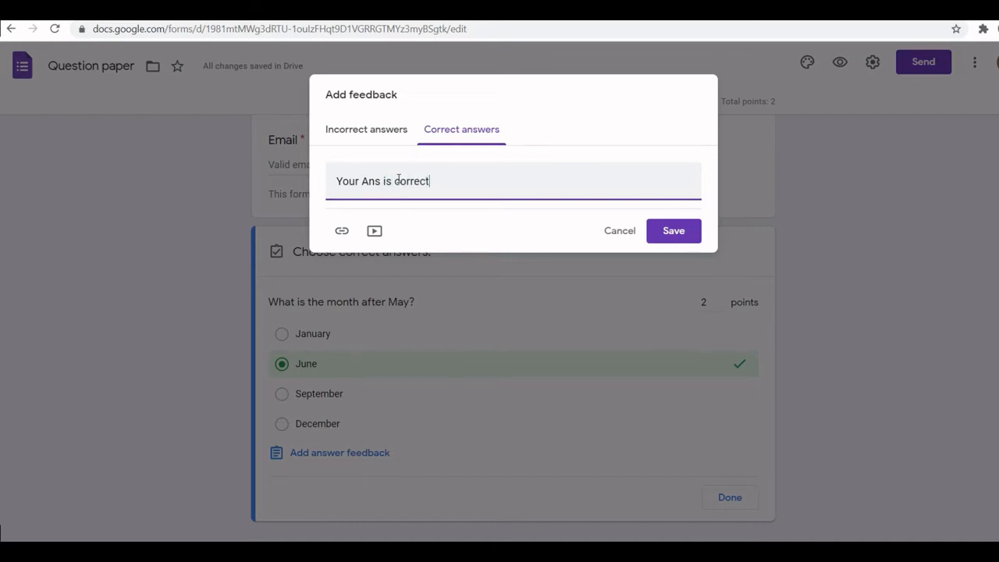
pyautogui.click(666, 233)
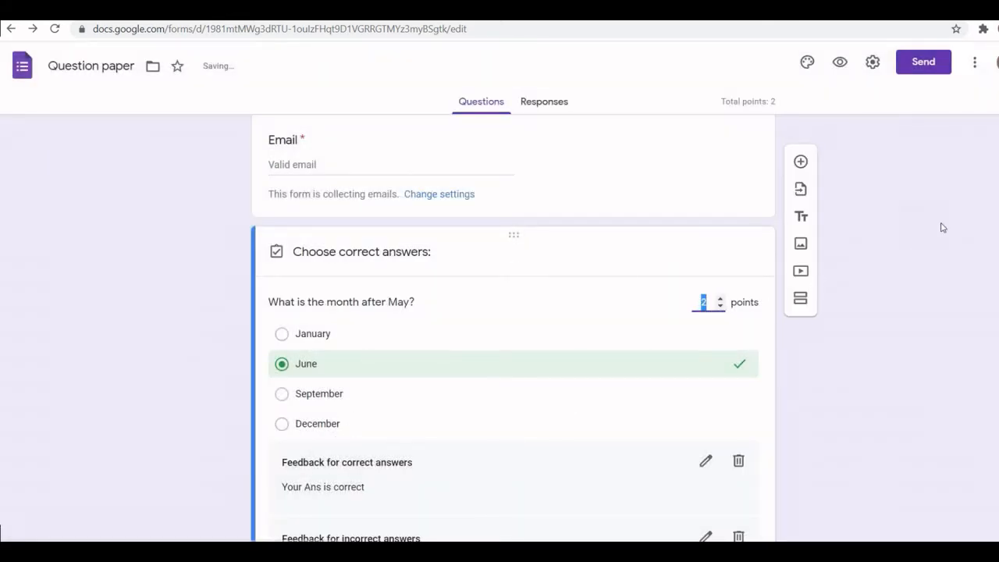
pyautogui.scroll(-2, 513, 328)
pyautogui.scroll(1, 513, 328)
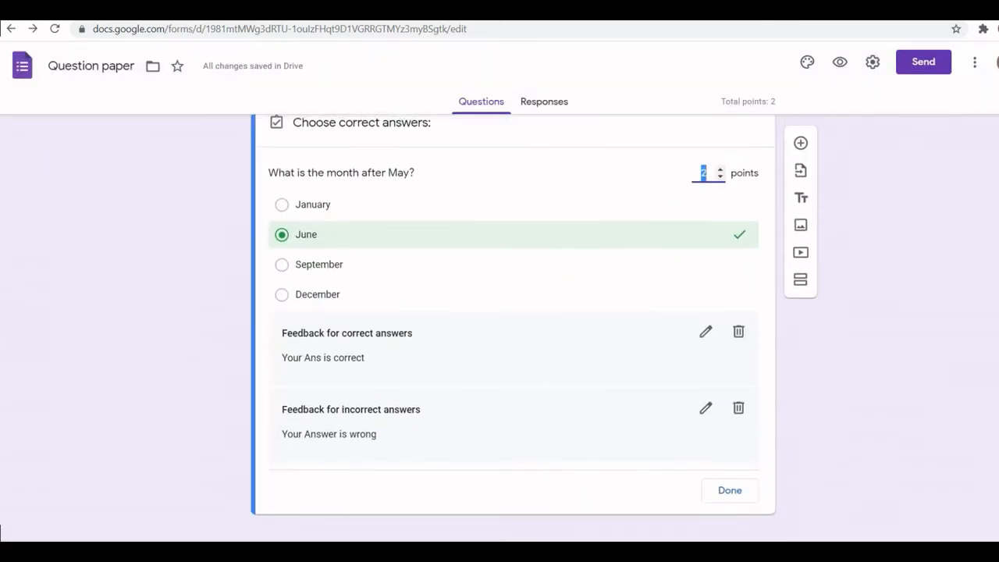
pyautogui.scroll(-1, 513, 328)
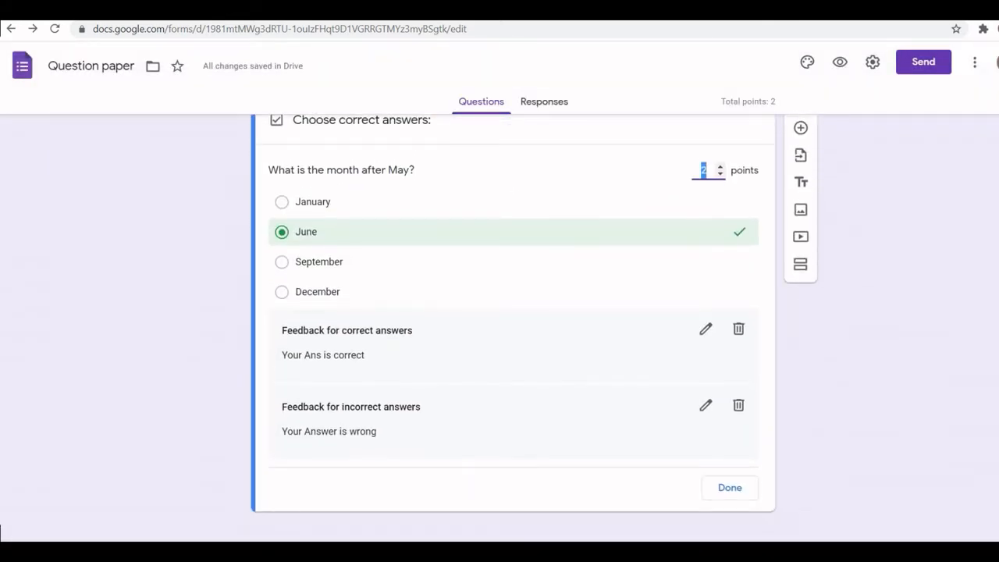
pyautogui.click(731, 495)
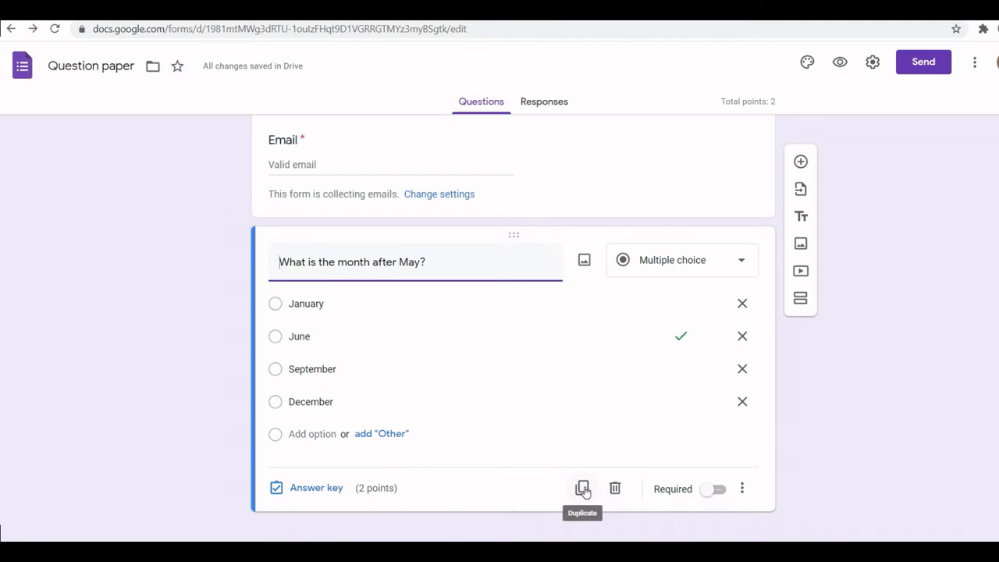
# - Duplicate the question and retitle the copy "How many month in 2 years?"
pyautogui.click(583, 489)
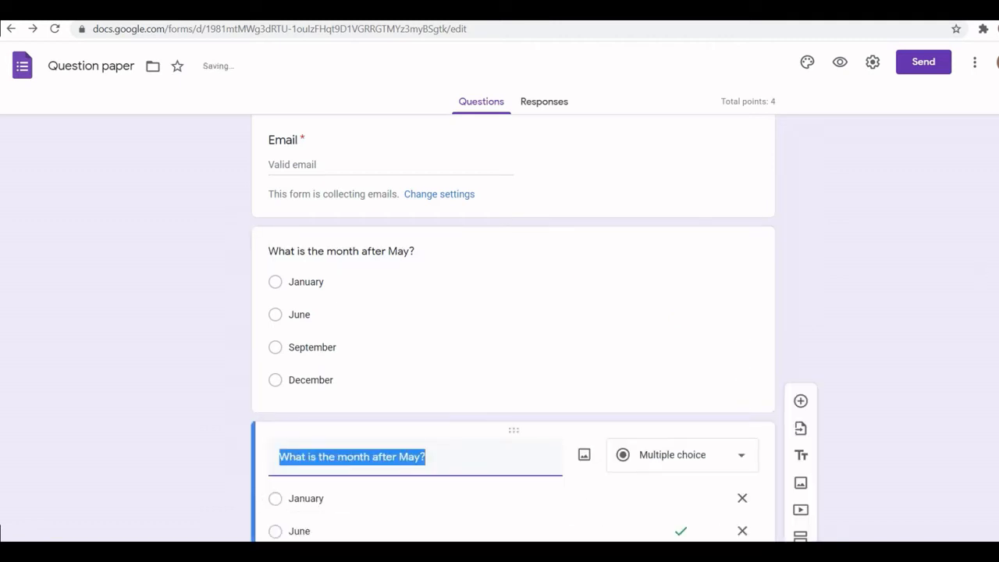
pyautogui.click(432, 264)
pyautogui.moveTo(432, 263); pyautogui.dragTo(274, 272)
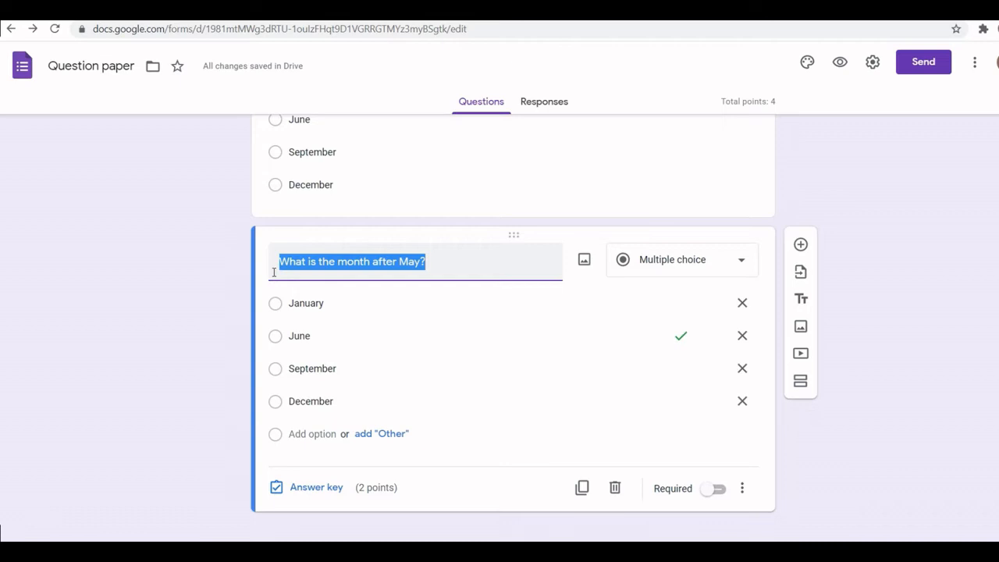
pyautogui.press('BackSpace')
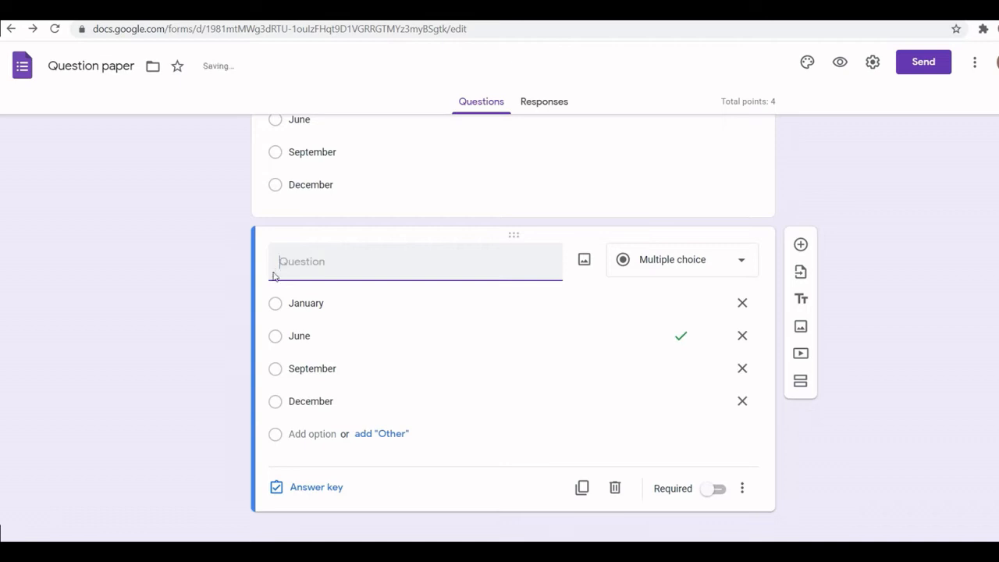
pyautogui.write('How many month in 2 years?')
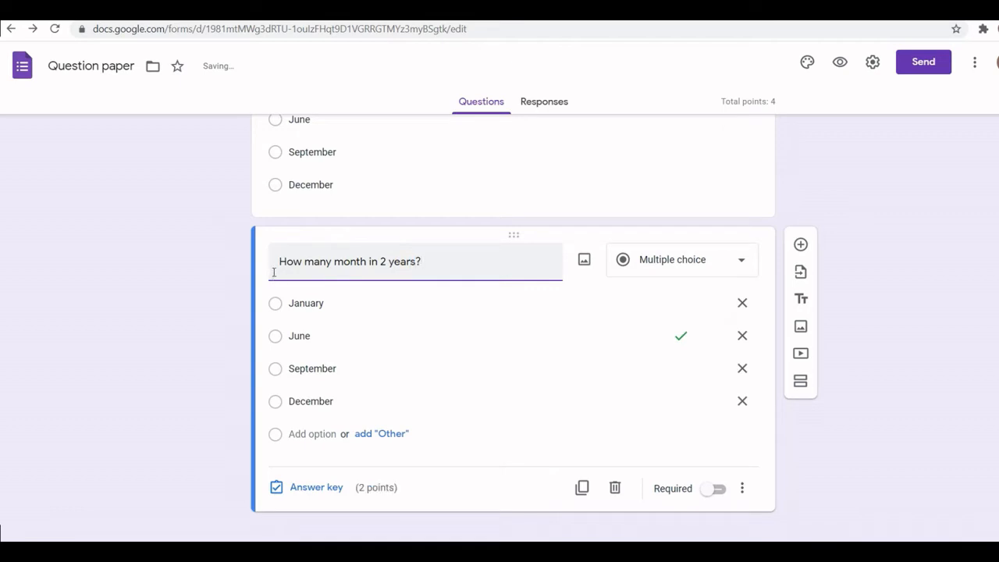
# - Replace the copied question's answer options with 12, 25, 24 and 36
pyautogui.click(305, 303)
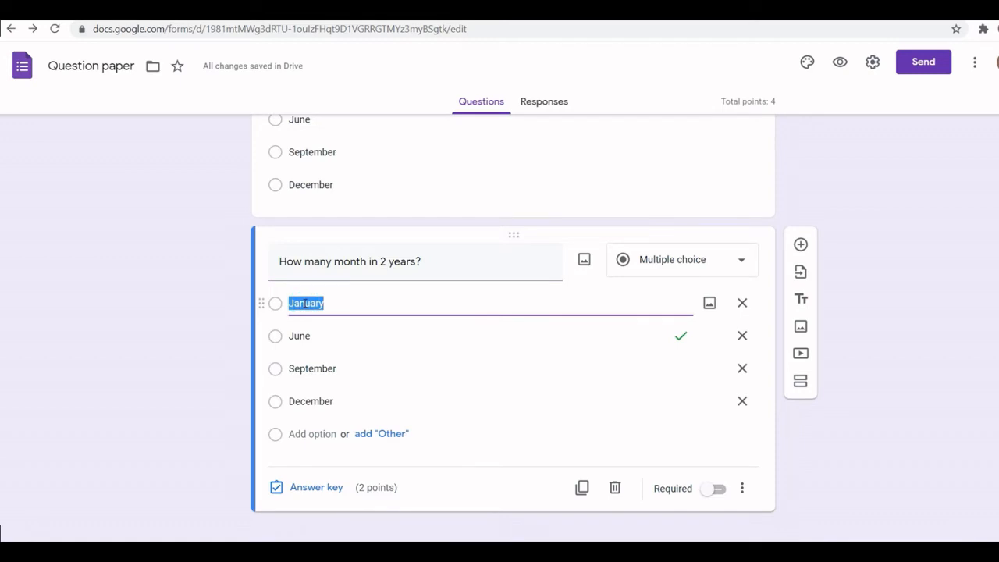
pyautogui.write('q2')
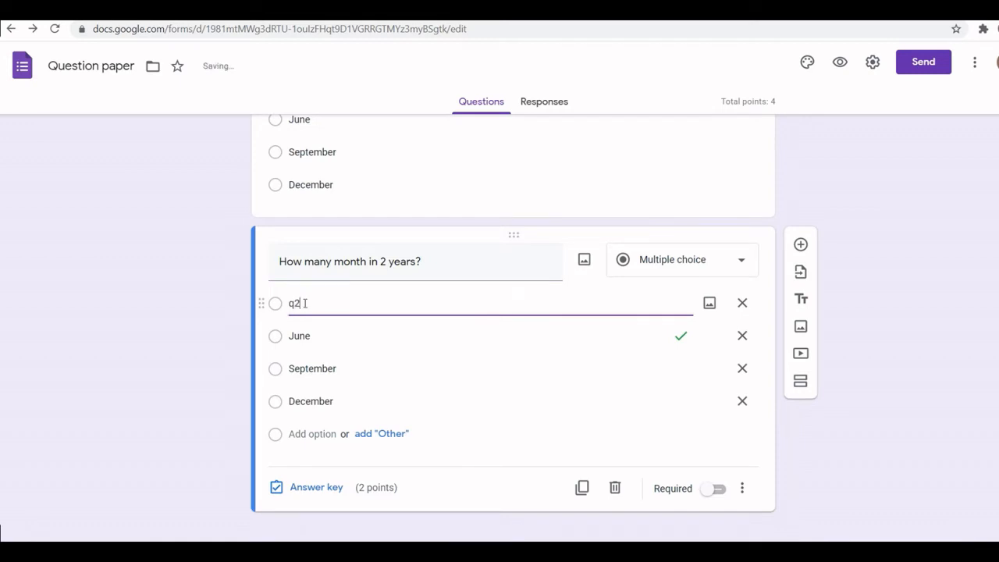
pyautogui.write('12')
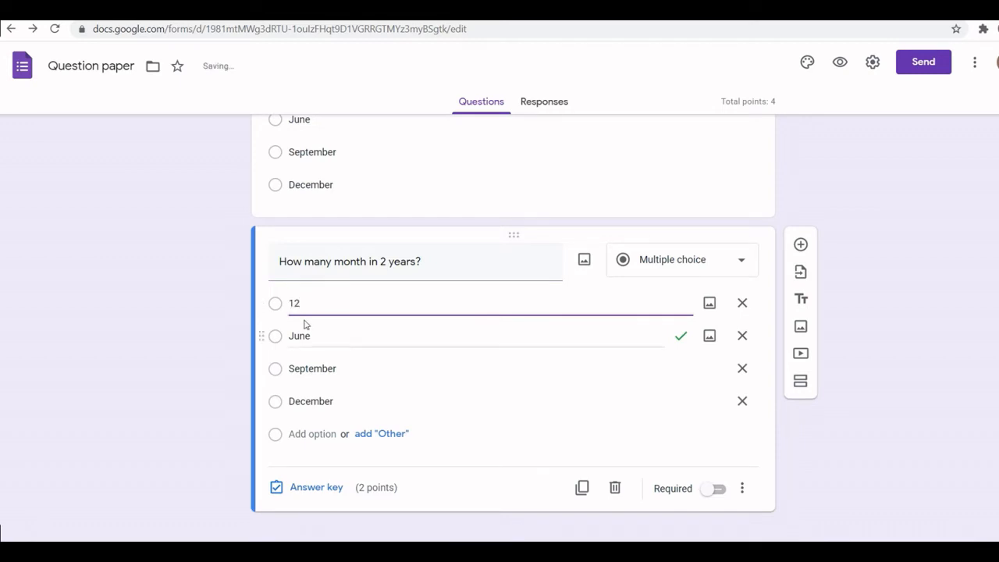
pyautogui.doubleClick(312, 338)
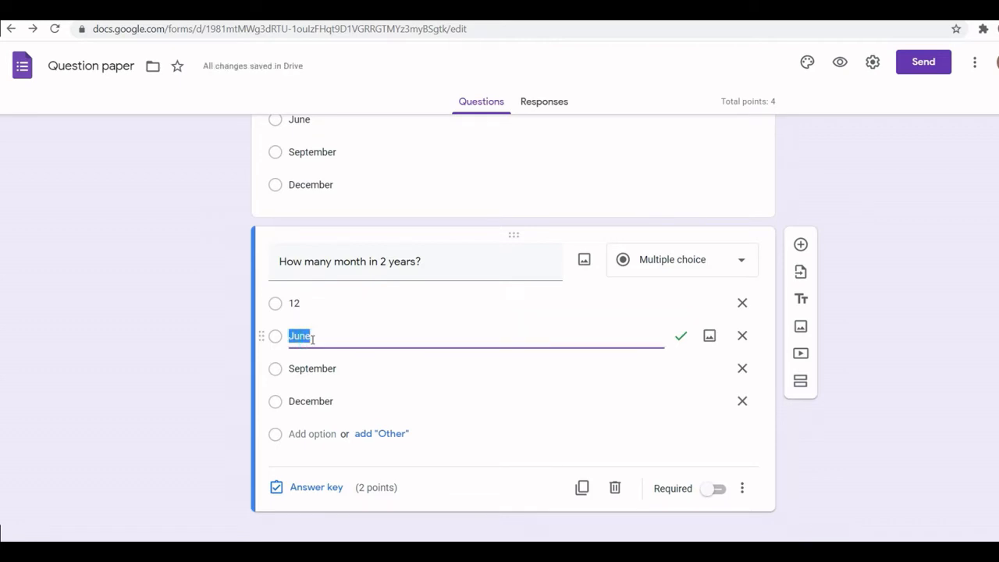
pyautogui.write('2')
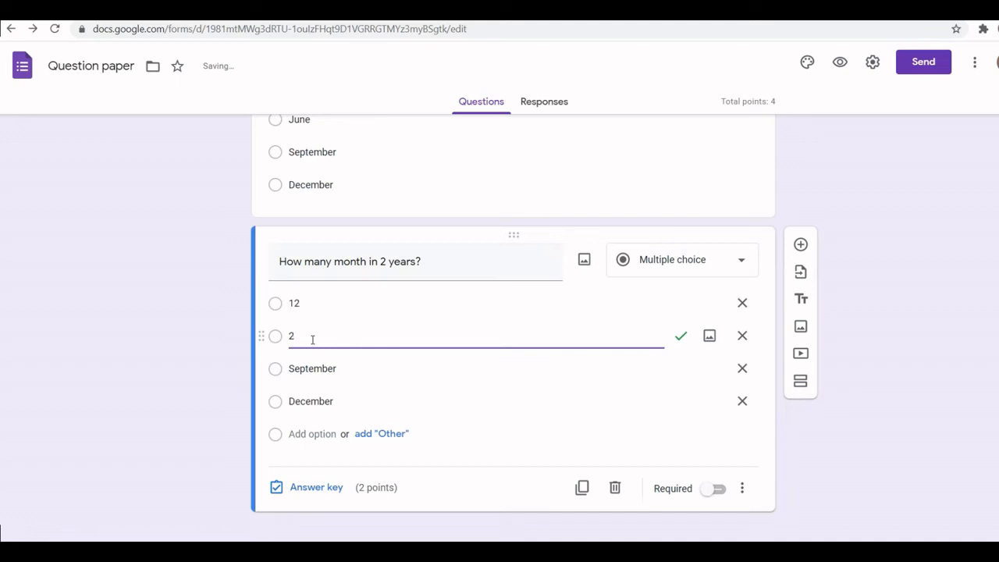
pyautogui.write('5')
pyautogui.doubleClick(312, 370)
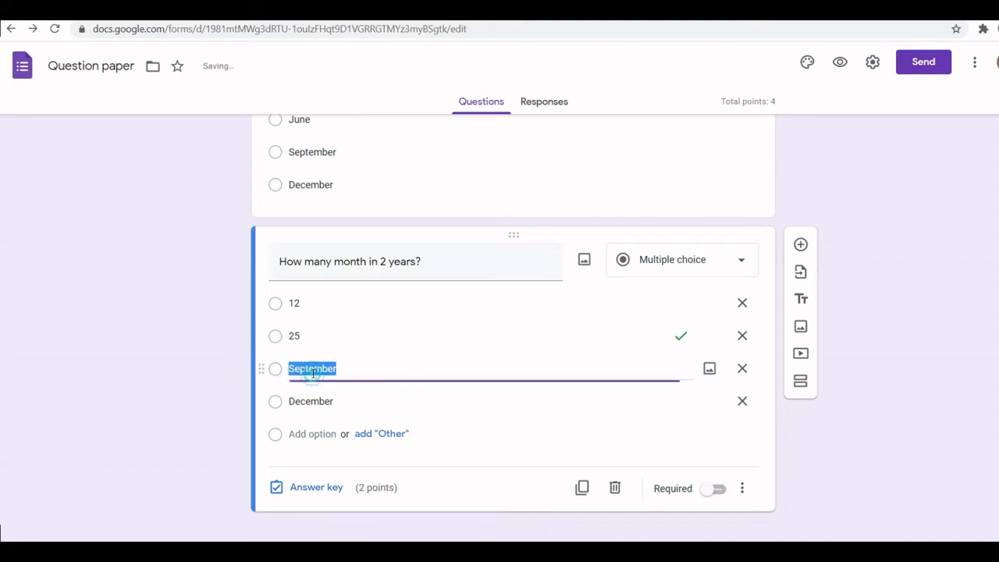
pyautogui.write('2')
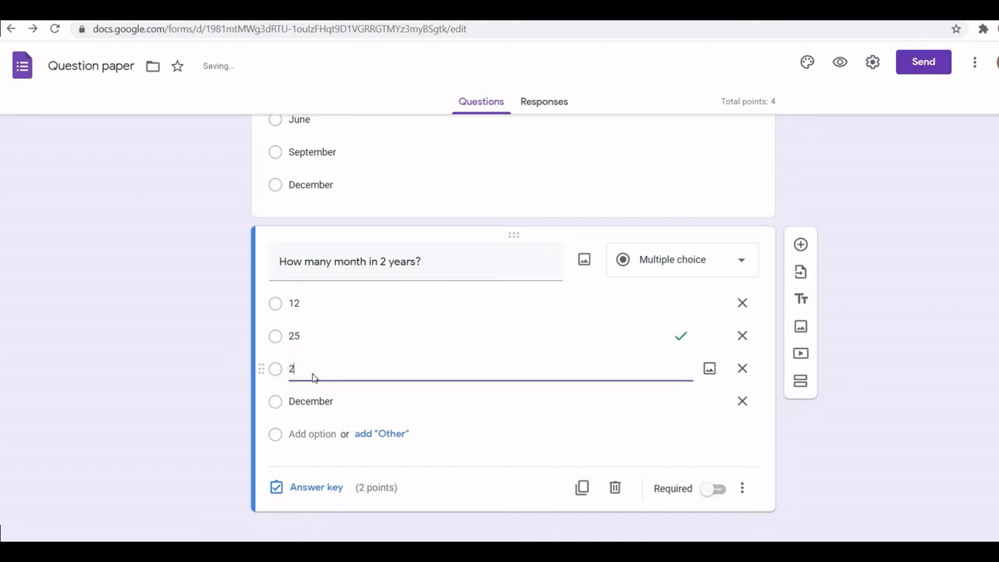
pyautogui.write('4')
pyautogui.doubleClick(312, 402)
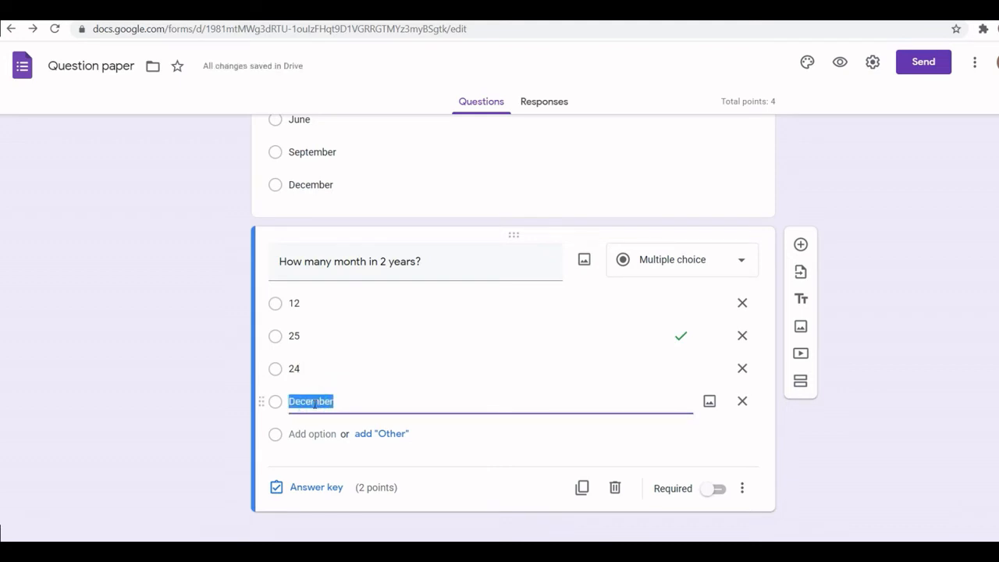
pyautogui.write('36')
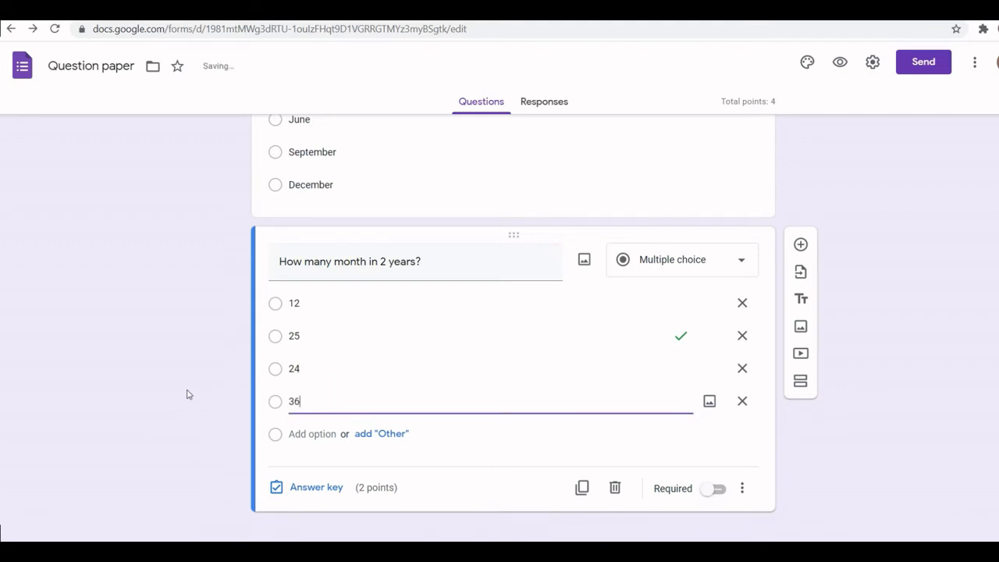
pyautogui.click(186, 392)
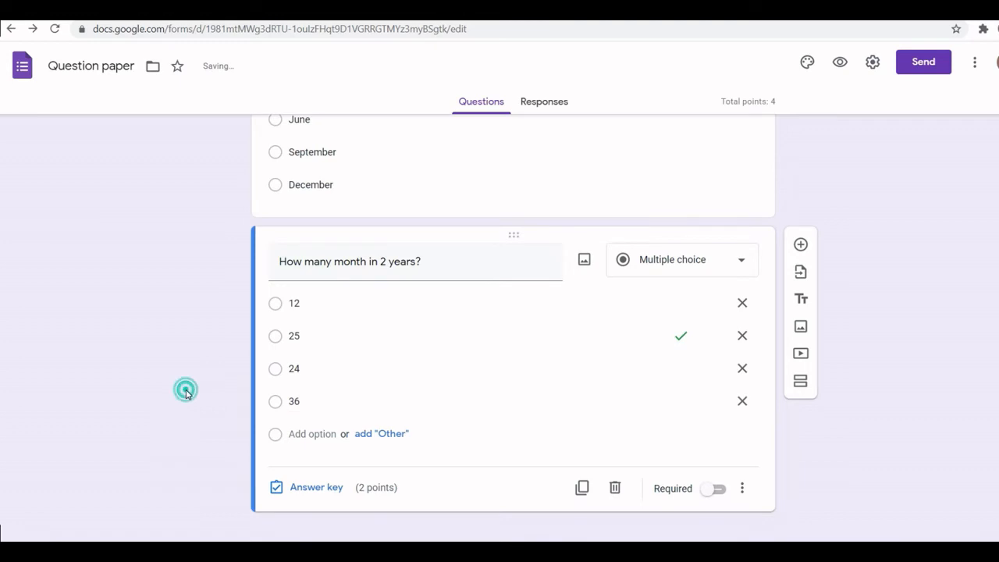
# - Set 24 as the correct answer in the second question's answer key and finish editing it
pyautogui.click(326, 487)
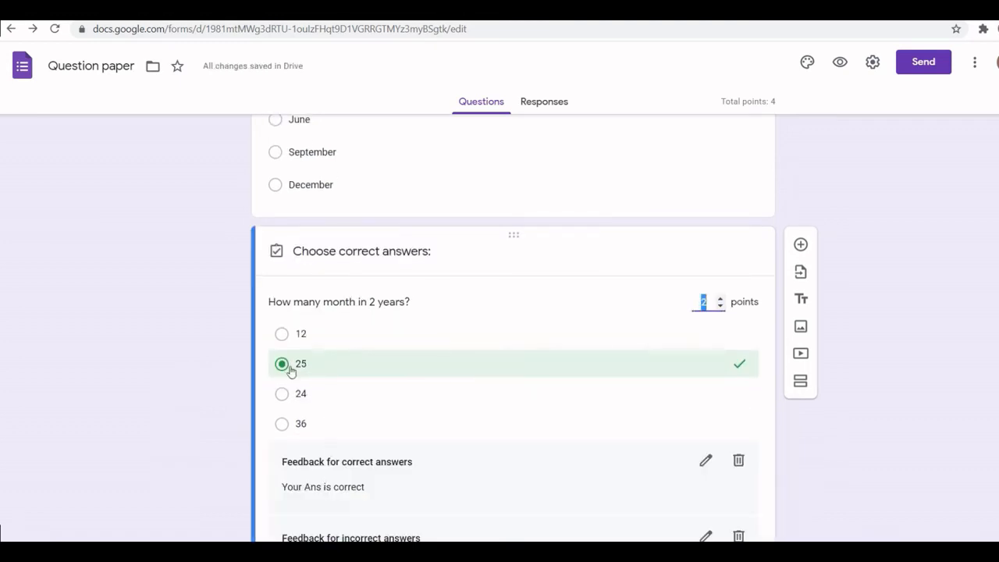
pyautogui.click(282, 364)
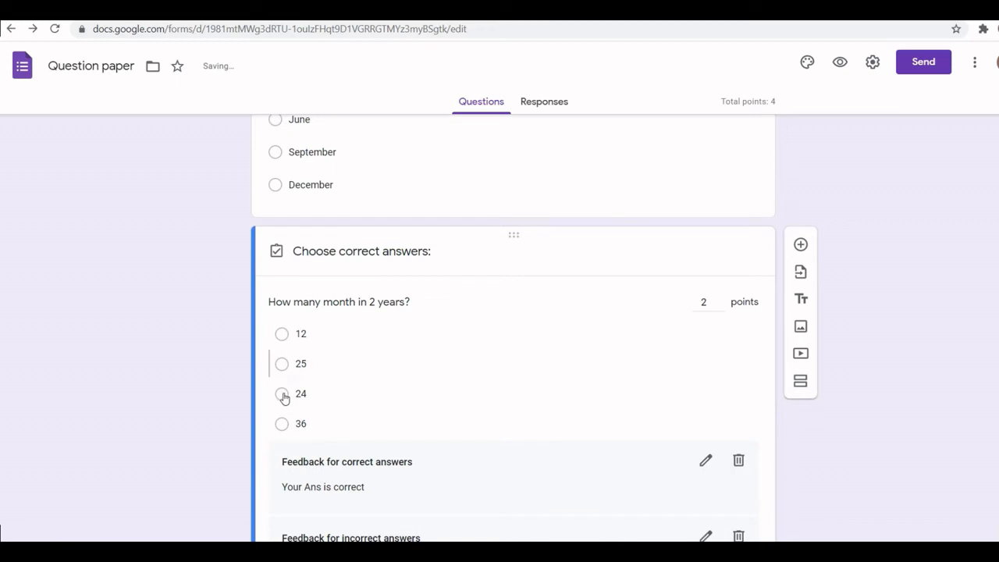
pyautogui.click(283, 395)
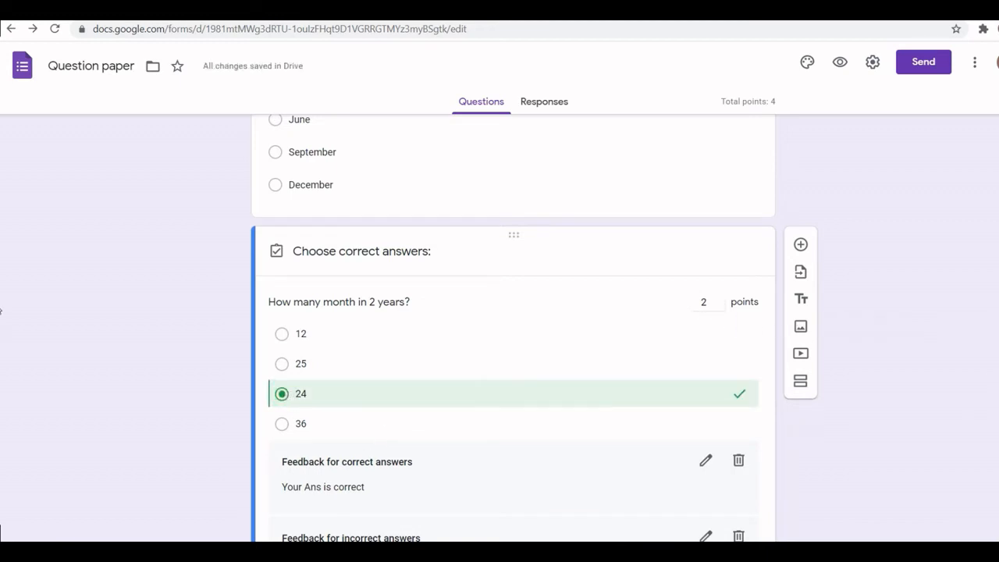
pyautogui.scroll(-2, 839, 500)
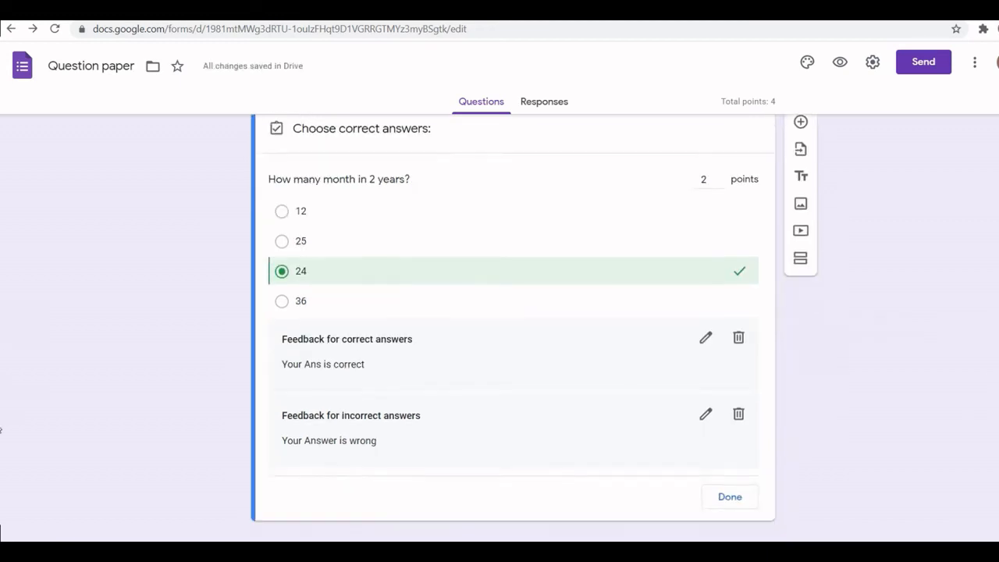
pyautogui.click(734, 490)
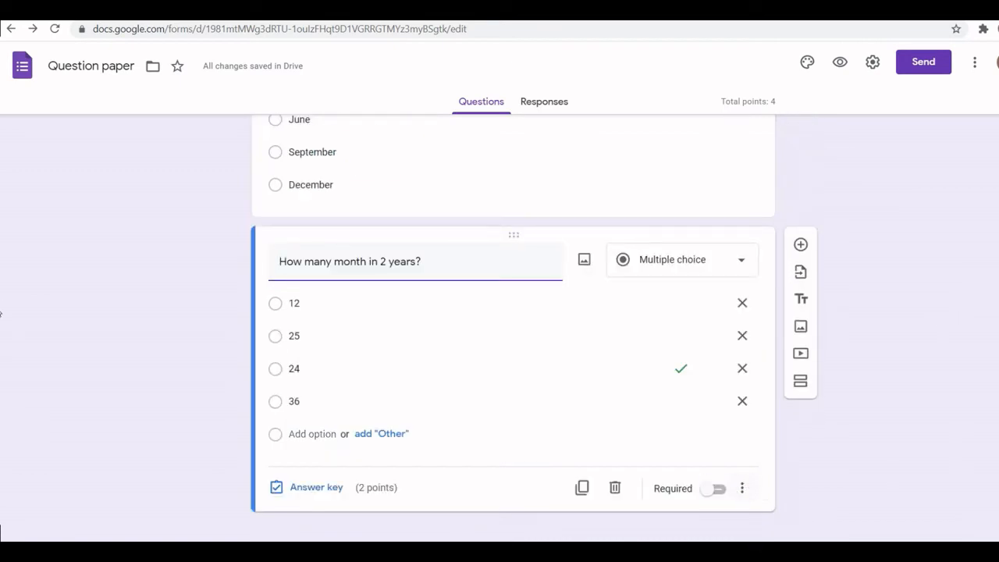
pyautogui.scroll(2, 514, 328)
pyautogui.scroll(-2, 514, 328)
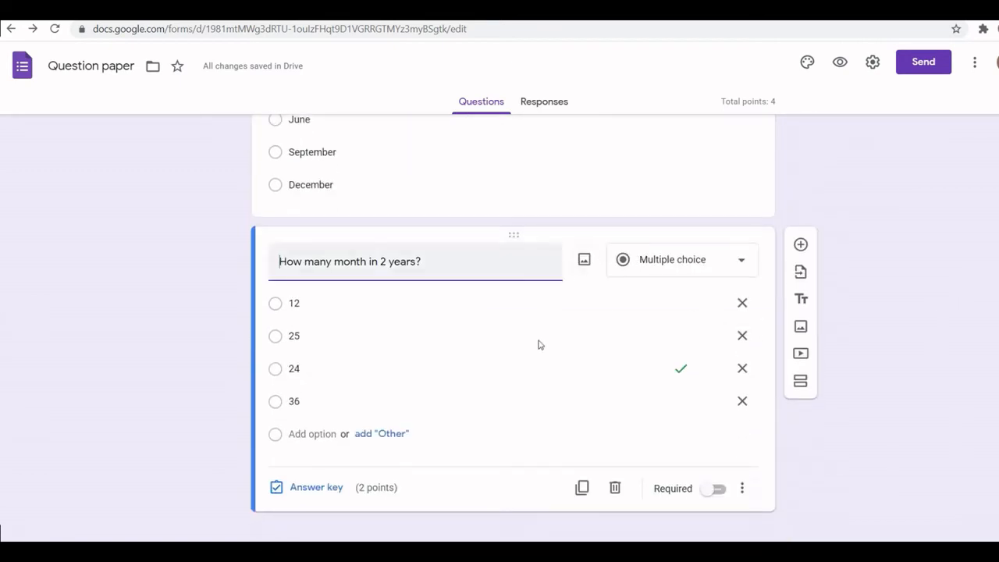
pyautogui.click(582, 489)
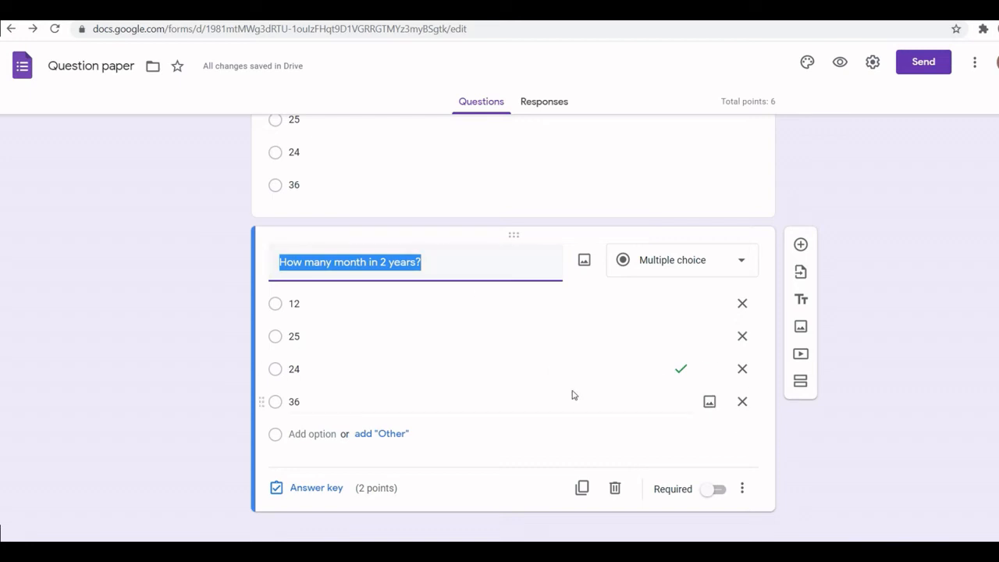
pyautogui.click(620, 493)
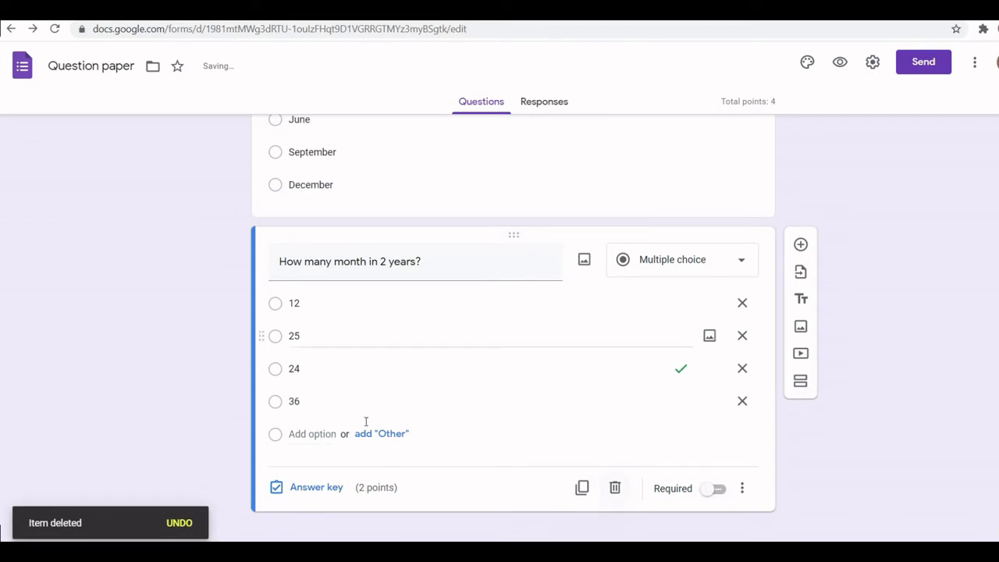
# - Insert the bookshelf illustration from the Work and School themes as the form header and pick the olive theme colour
pyautogui.scroll(4, 513, 328)
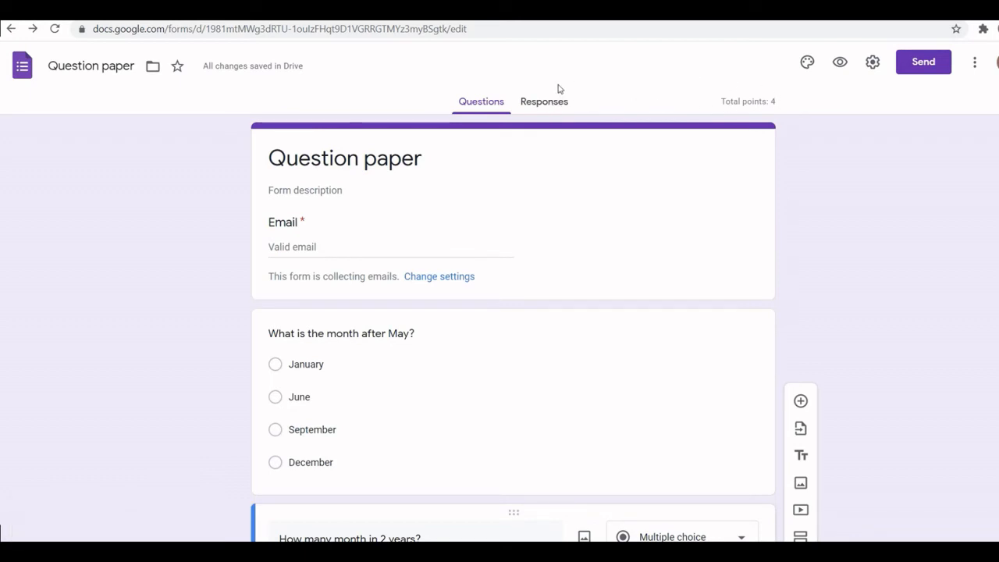
pyautogui.click(809, 62)
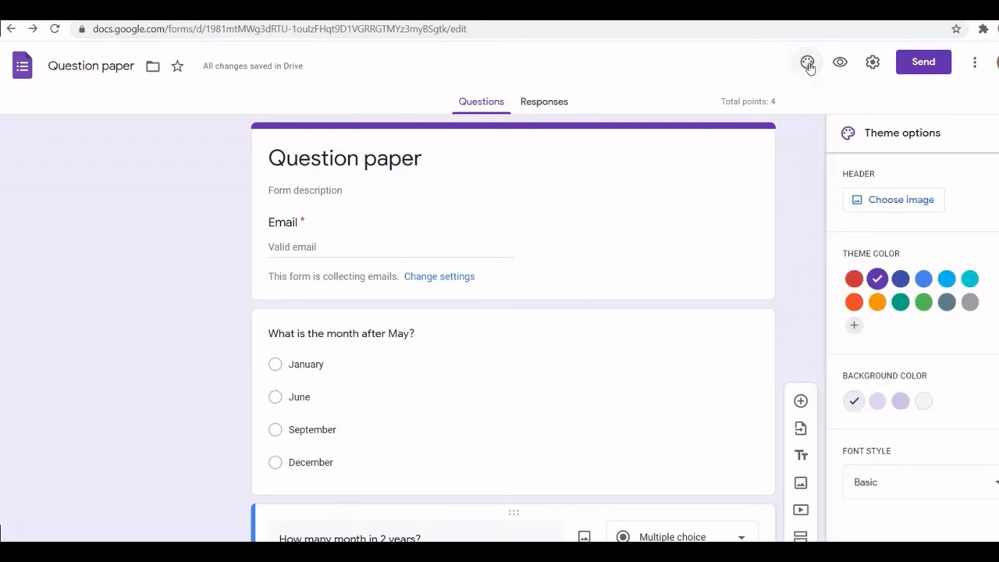
pyautogui.click(904, 203)
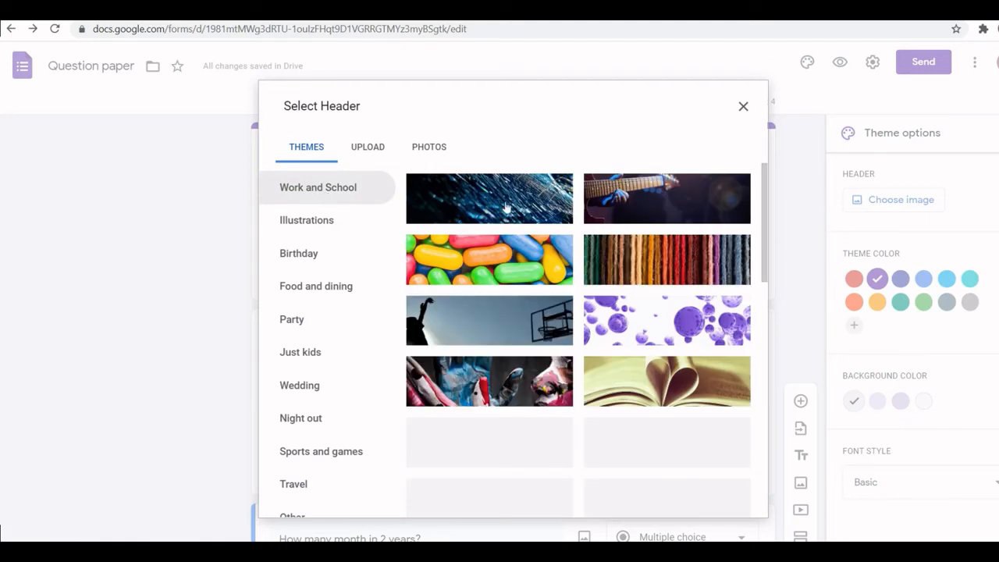
pyautogui.moveTo(766, 216); pyautogui.dragTo(783, 506)
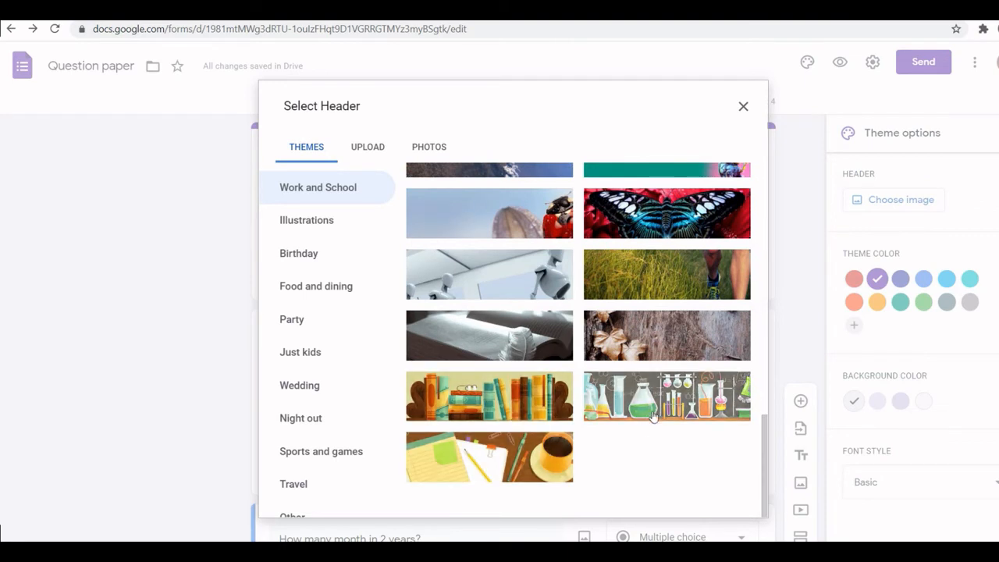
pyautogui.click(528, 405)
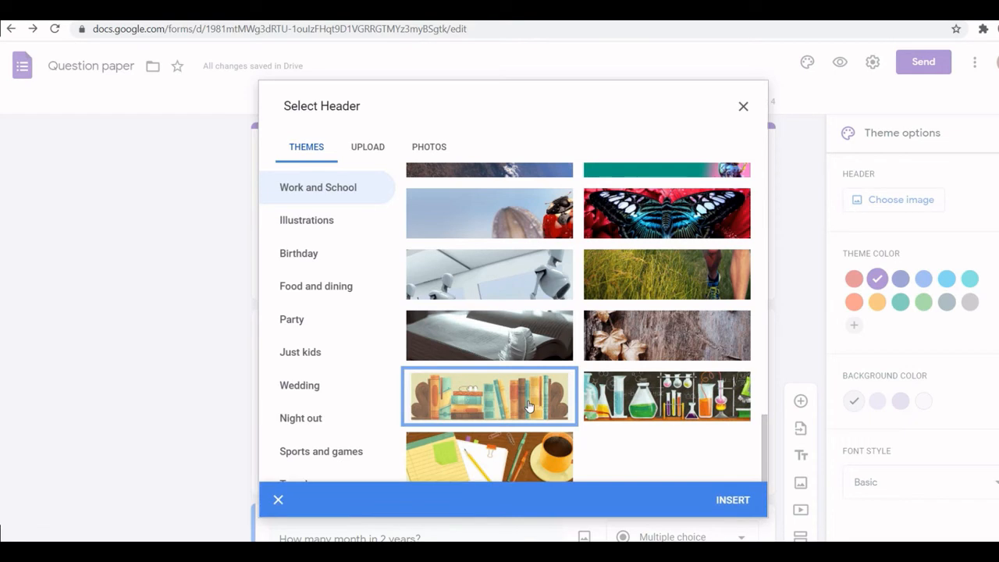
pyautogui.click(734, 501)
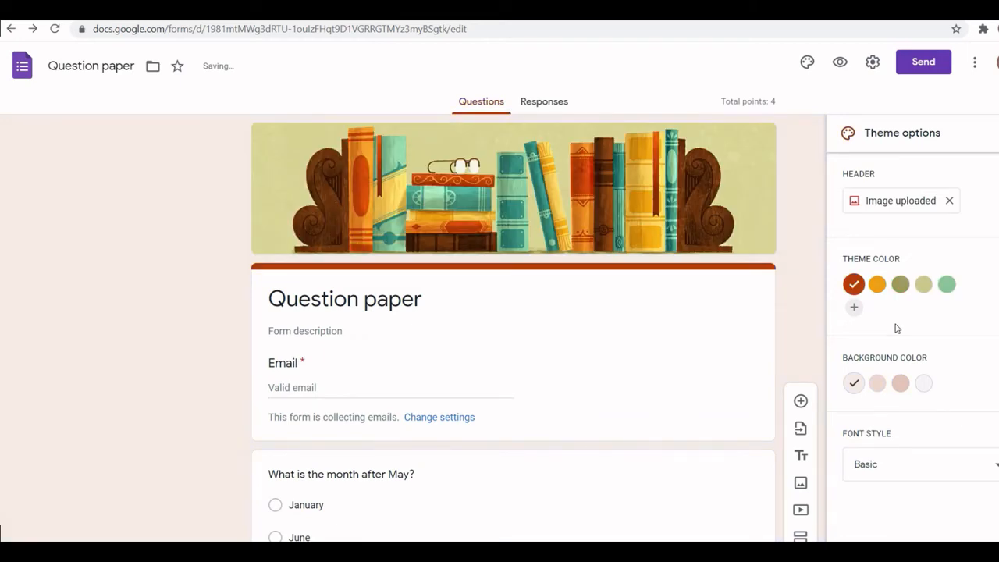
pyautogui.click(900, 285)
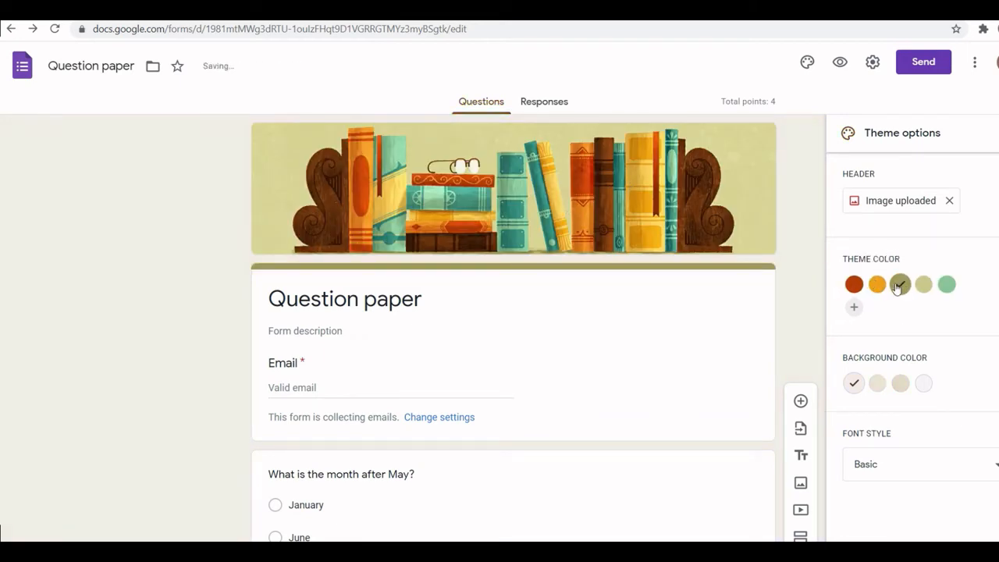
# - Change the theme colour to rust red, choose the pink background colour and close the theme options
pyautogui.click(855, 285)
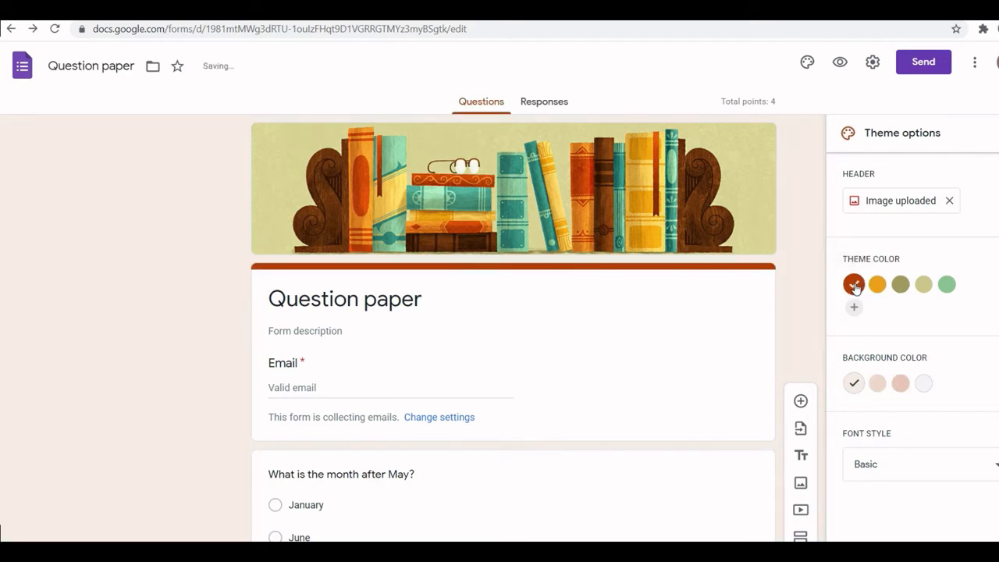
pyautogui.click(900, 384)
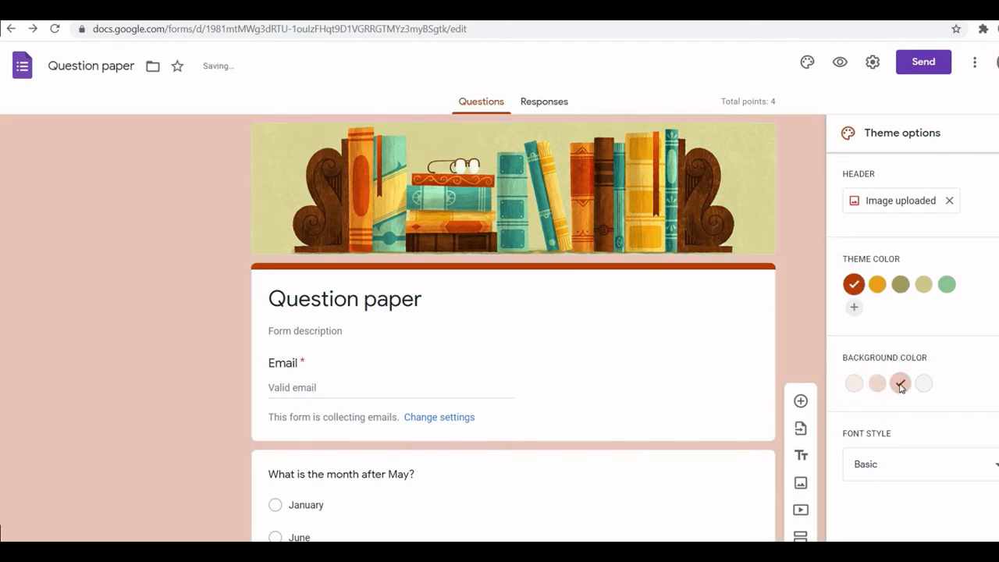
pyautogui.scroll(-5, 1, 234)
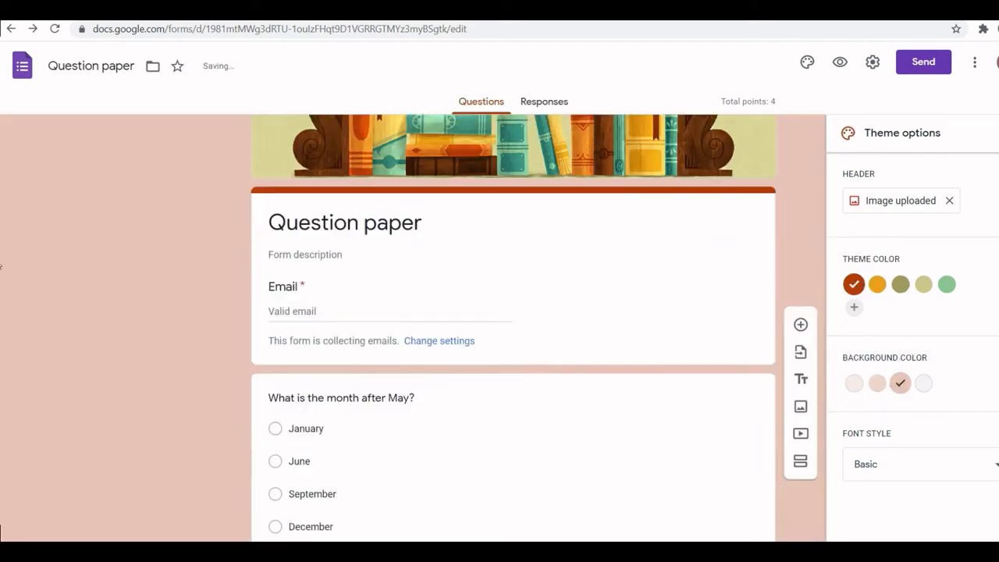
pyautogui.scroll(10, 1, 451)
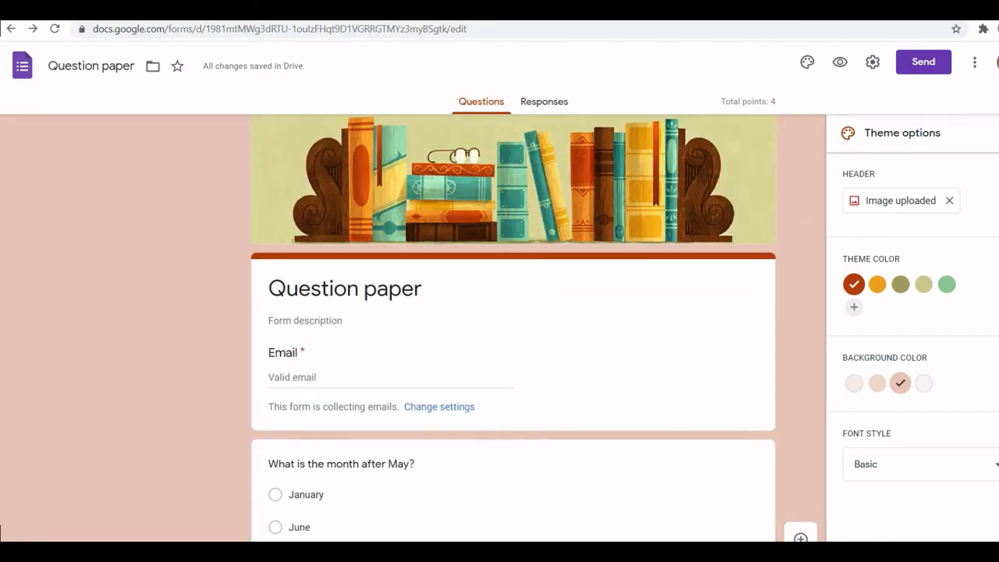
pyautogui.click(998, 133)
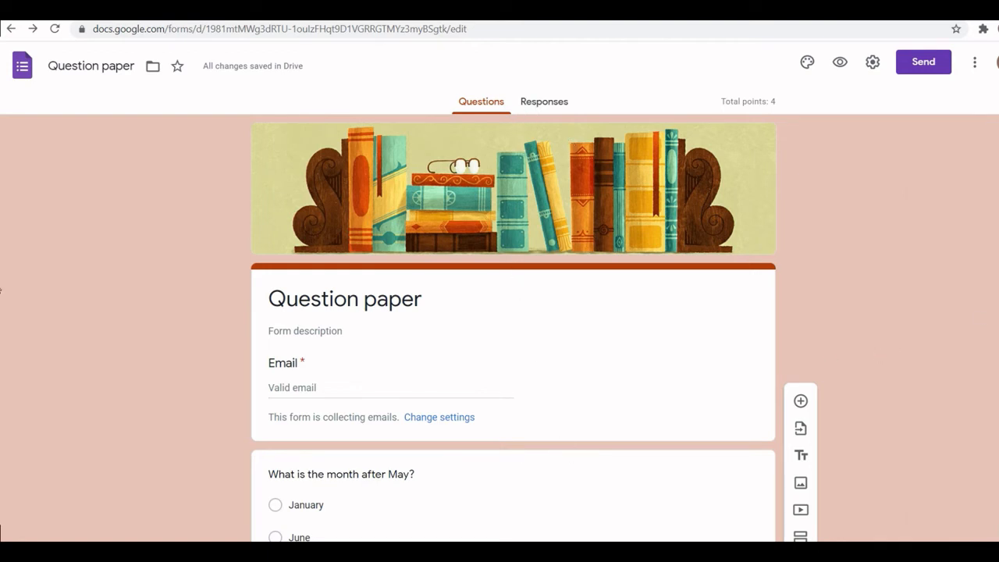
# - Look over the form, the Responses tab and its options menu, then go back to the questions
pyautogui.scroll(-5, 1, 289)
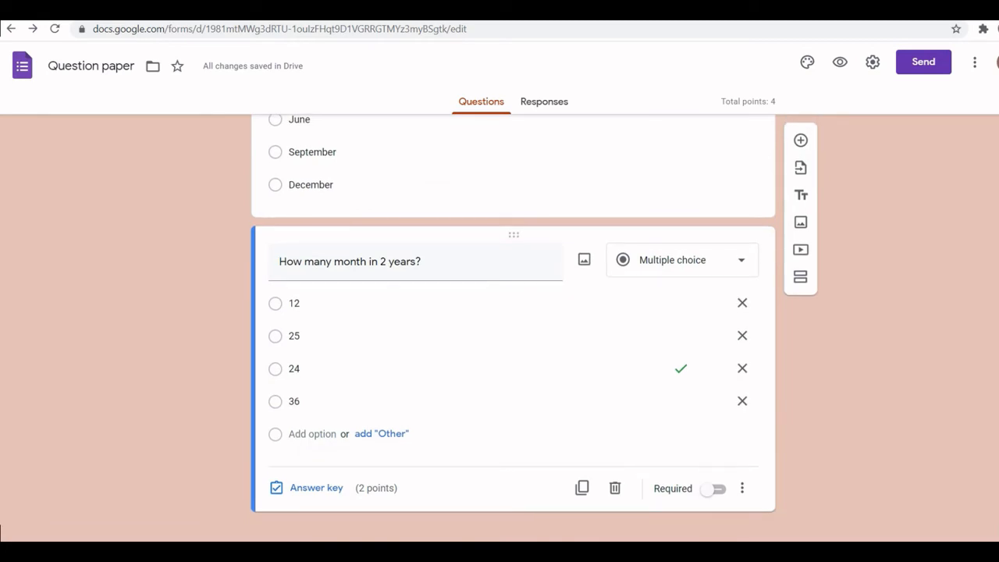
pyautogui.scroll(5, 0, 319)
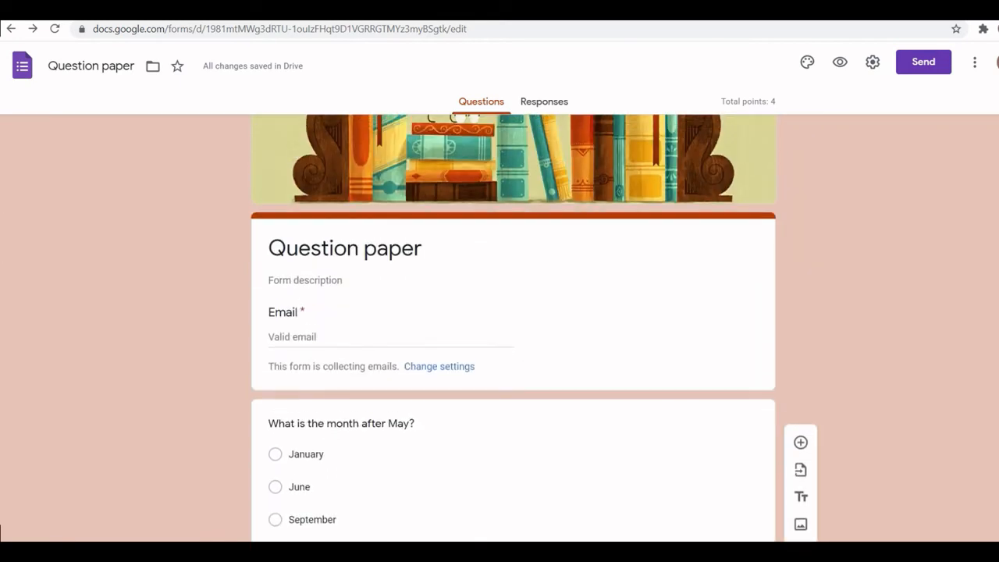
pyautogui.click(538, 102)
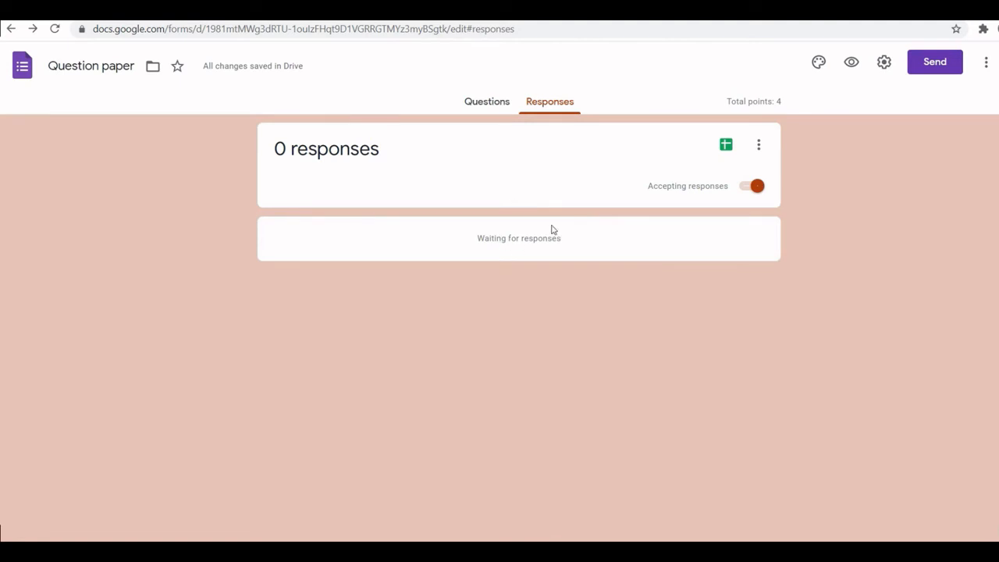
pyautogui.click(760, 148)
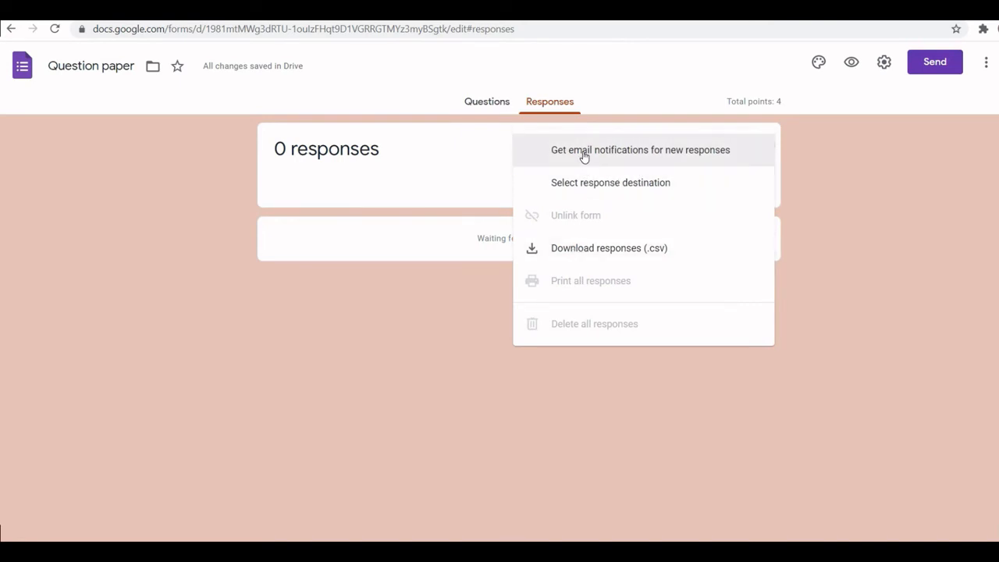
pyautogui.click(469, 164)
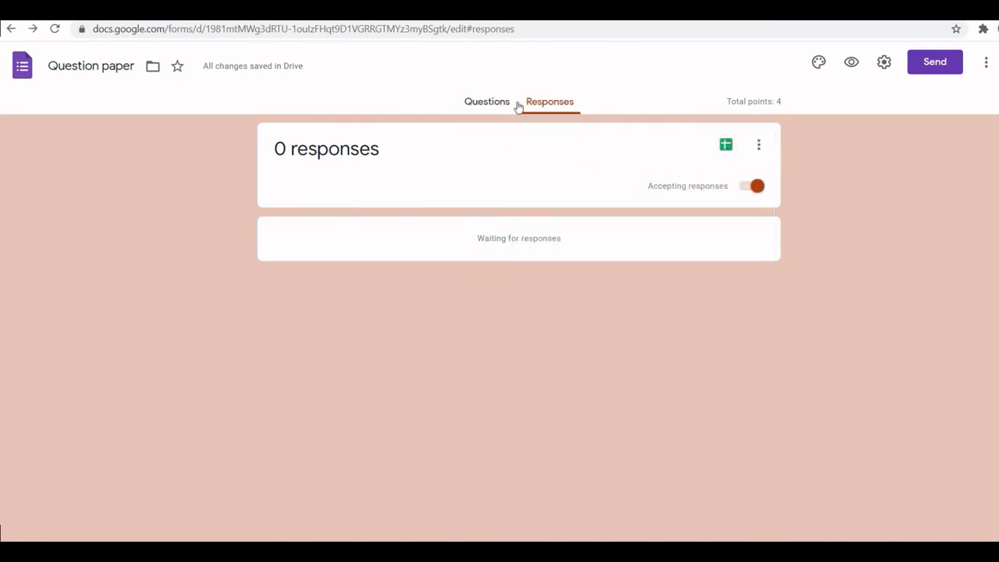
pyautogui.click(494, 102)
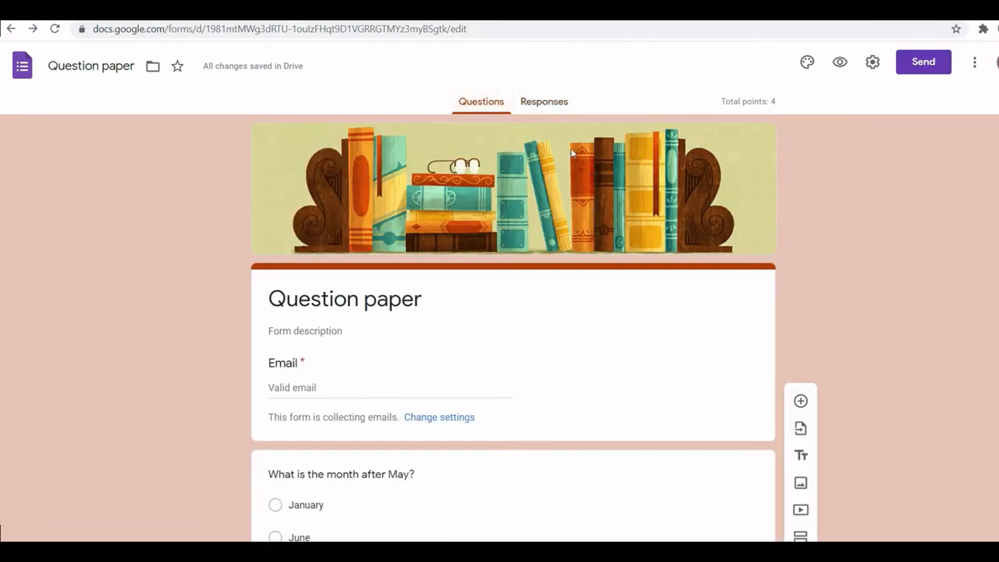
# - Open the form preview and fill in a respondent's e-mail address in the Email field
pyautogui.click(839, 64)
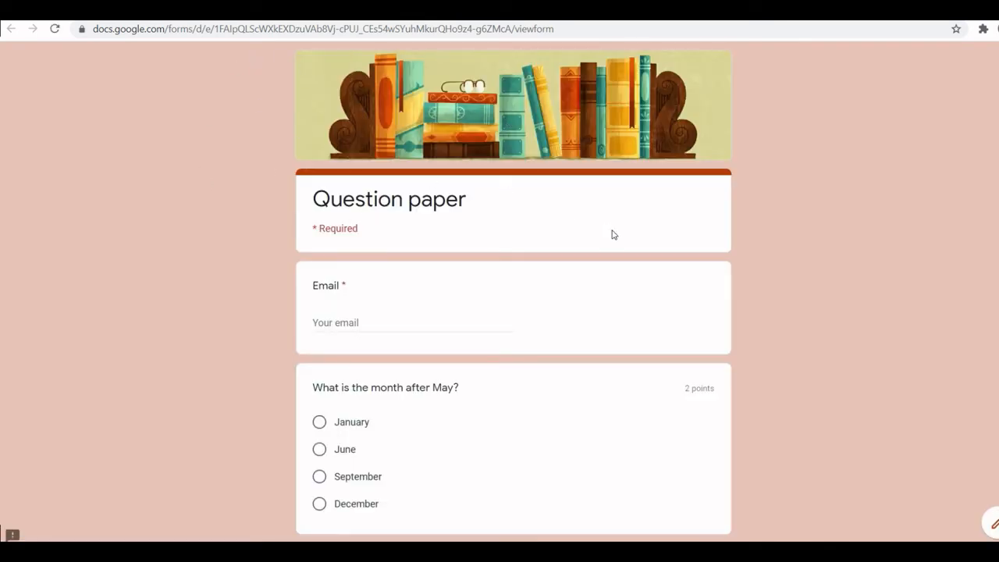
pyautogui.scroll(-3, 1, 311)
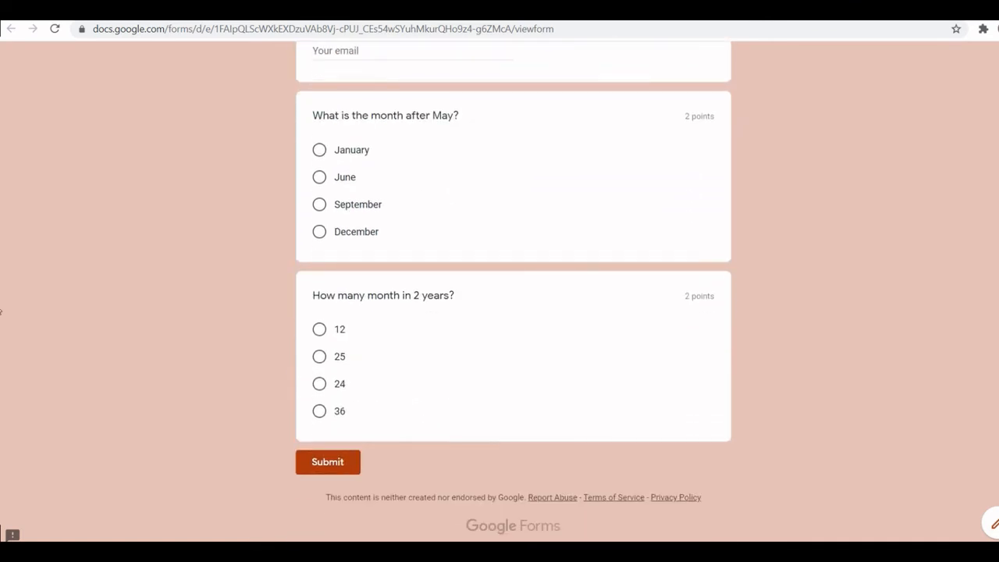
pyautogui.scroll(3, 2, 328)
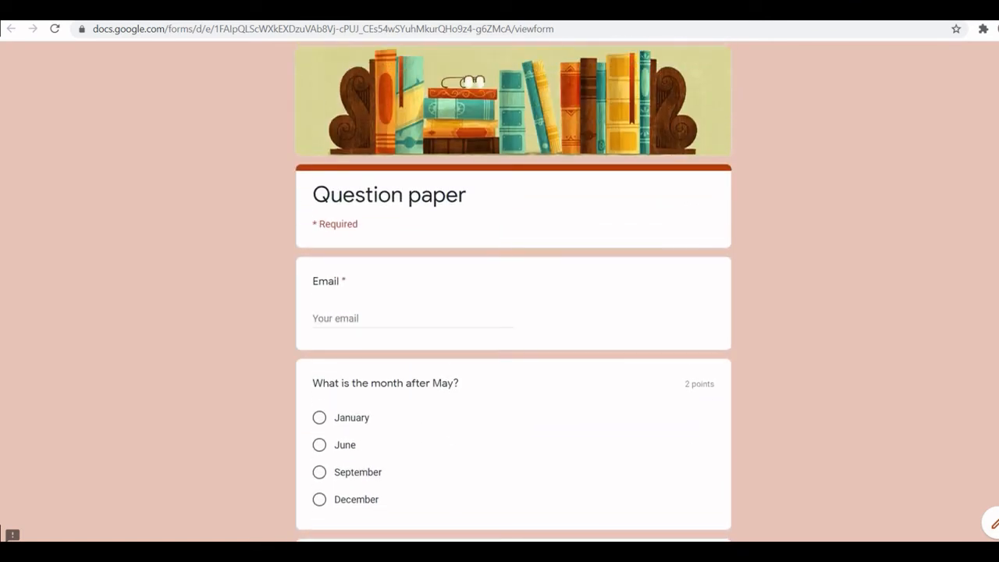
pyautogui.click(329, 318)
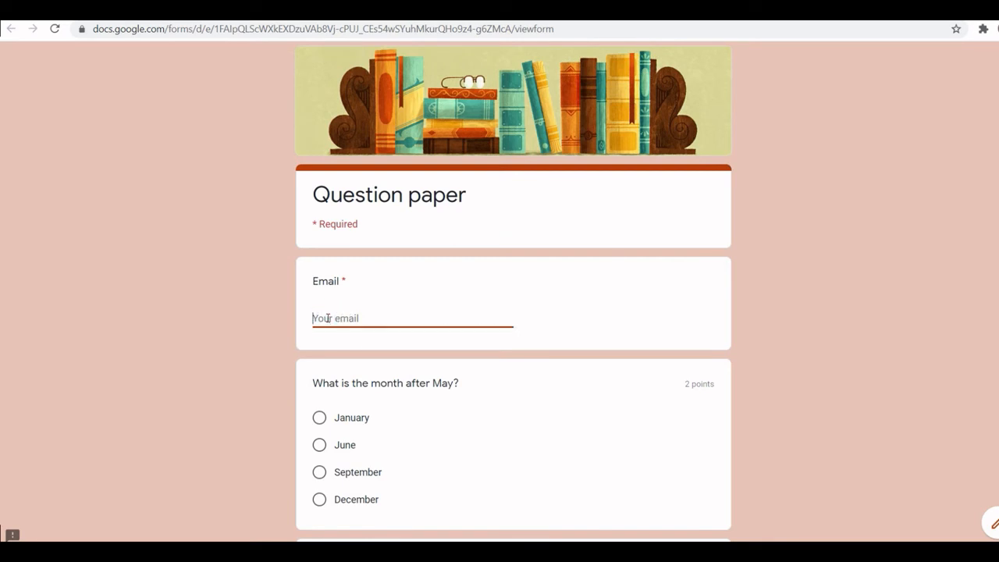
pyautogui.write('tes')
pyautogui.press('BackSpace')
pyautogui.press('BackSpace')
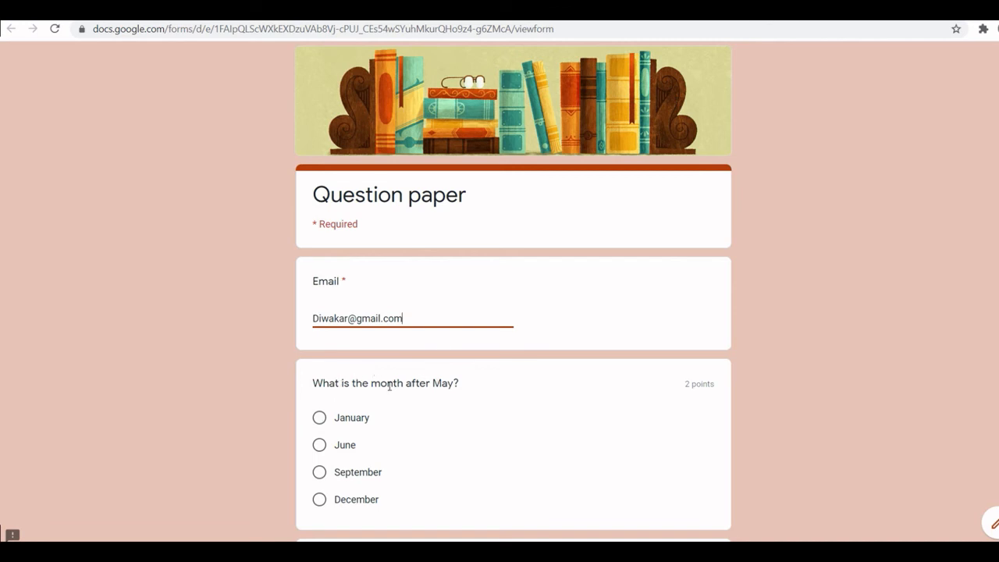
# - Answer June for the first question and 12 for the second, then submit the response
pyautogui.click(319, 445)
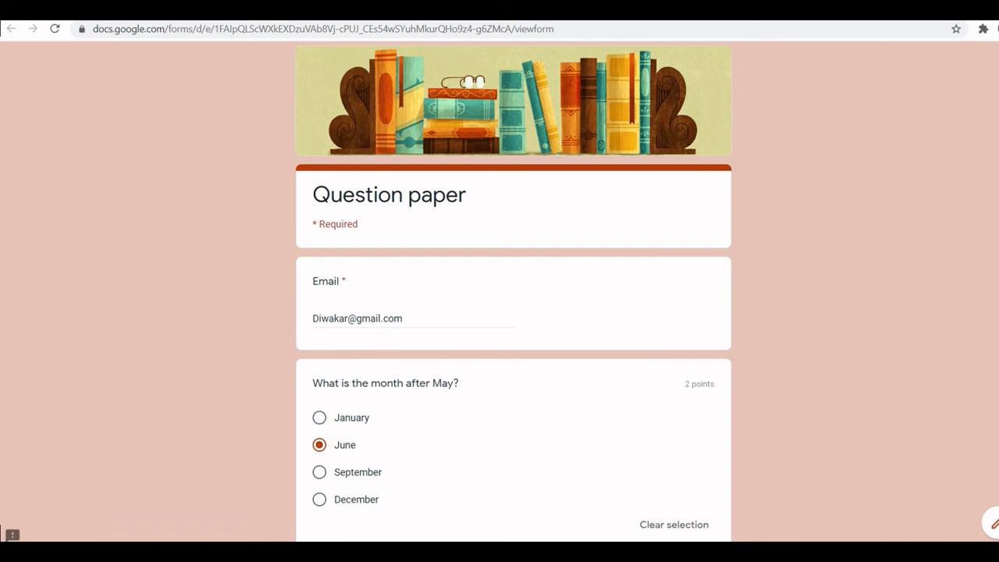
pyautogui.scroll(-3, 752, 380)
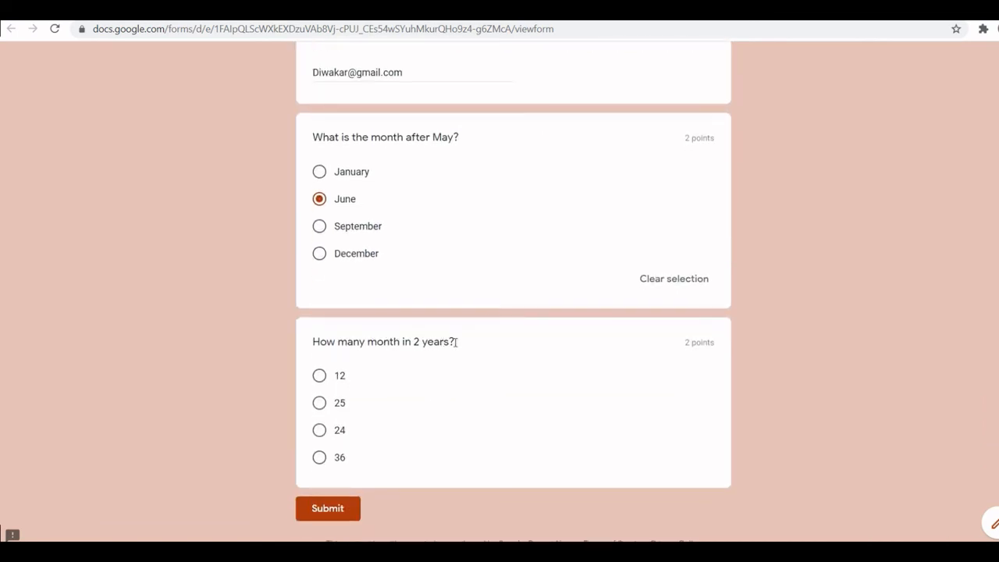
pyautogui.click(319, 378)
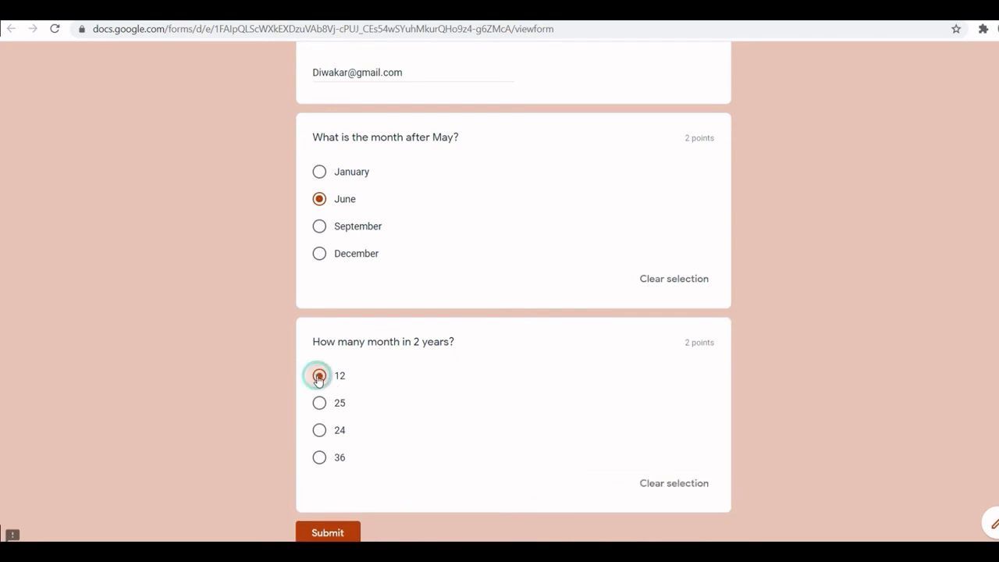
pyautogui.click(332, 534)
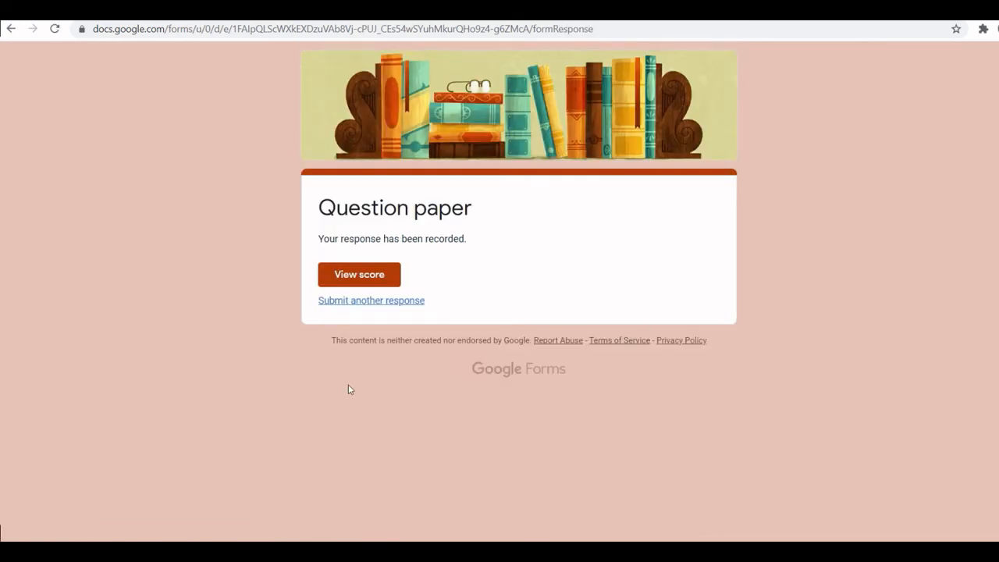
# - View the submitted response's score and answer feedback, then close the preview tab
pyautogui.click(359, 277)
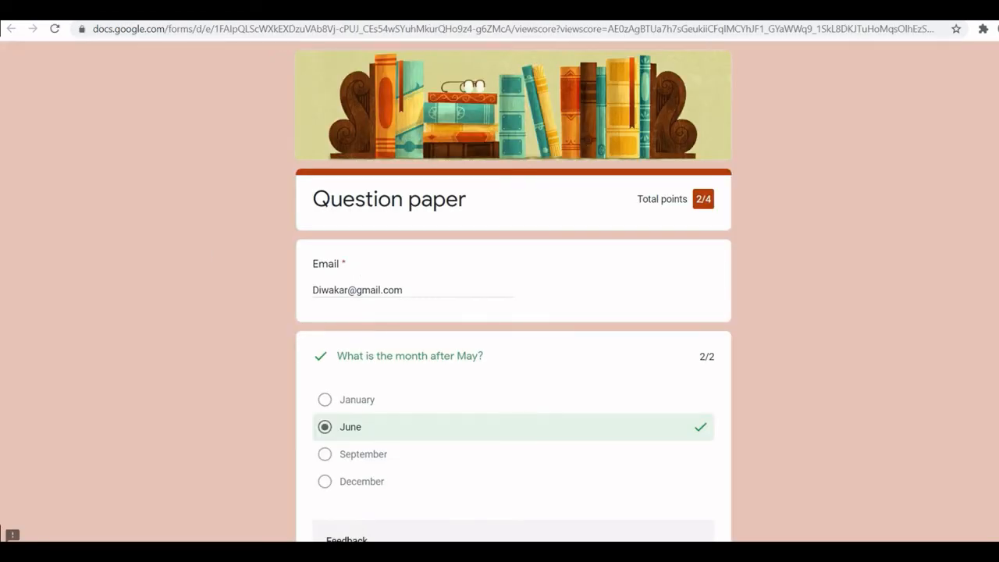
pyautogui.scroll(-2, 853, 225)
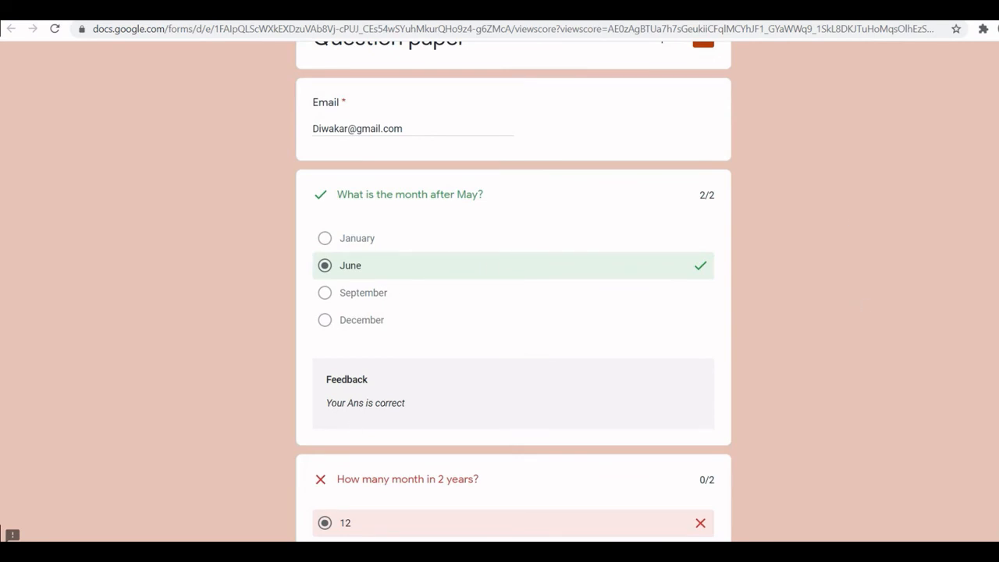
pyautogui.scroll(-4, 671, 278)
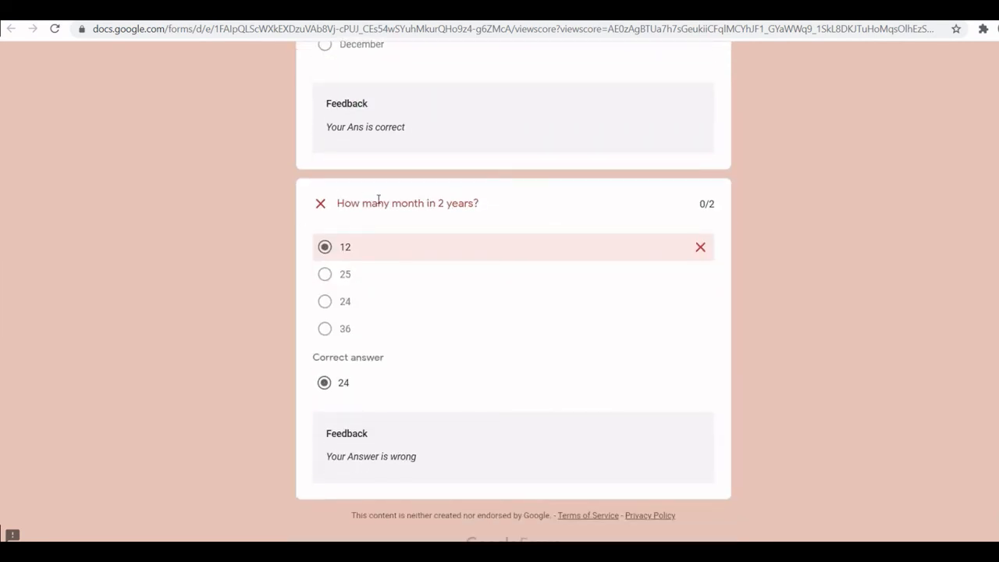
pyautogui.moveTo(338, 205); pyautogui.dragTo(480, 203)
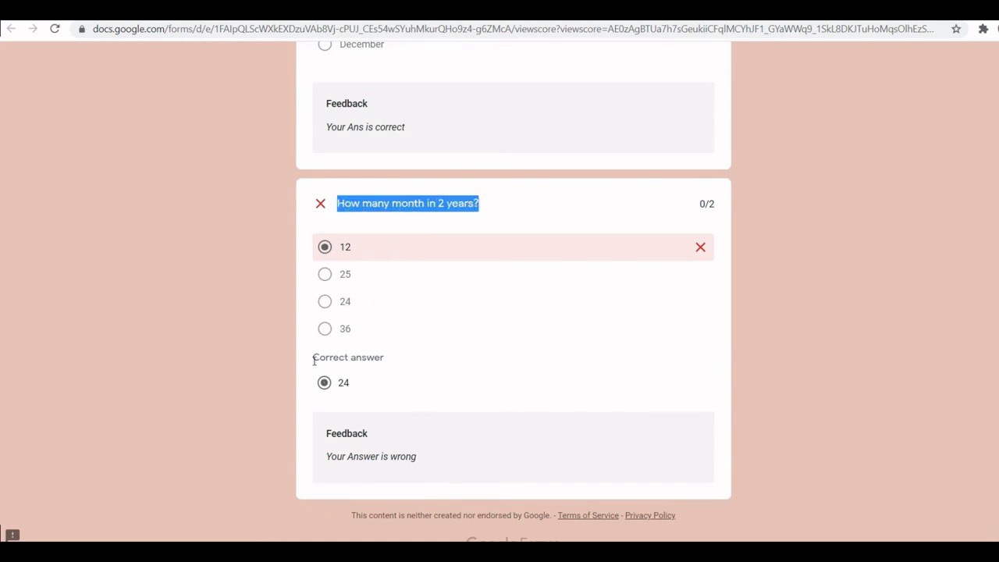
pyautogui.moveTo(334, 461); pyautogui.dragTo(424, 464)
pyautogui.click(427, 463)
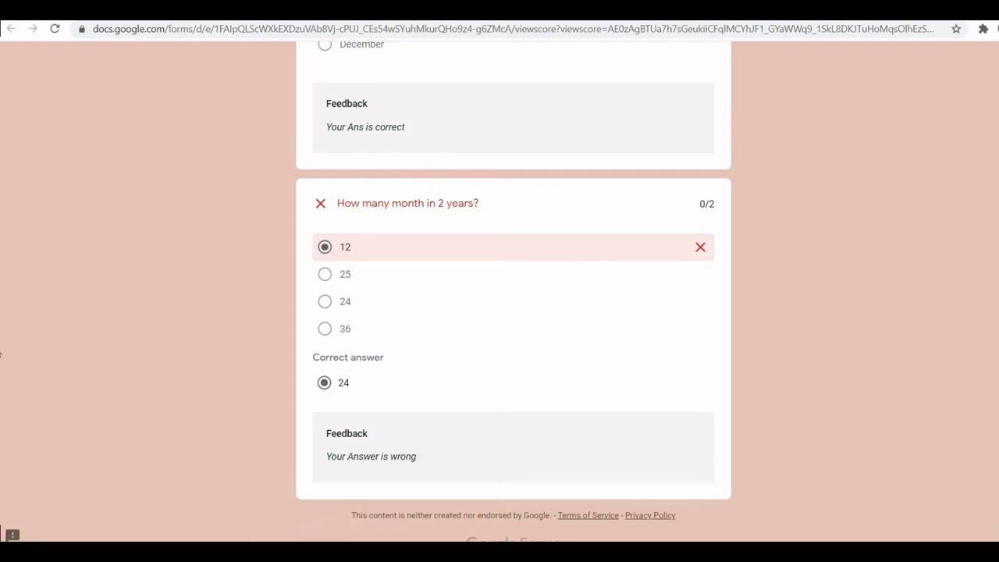
pyautogui.scroll(6, 514, 292)
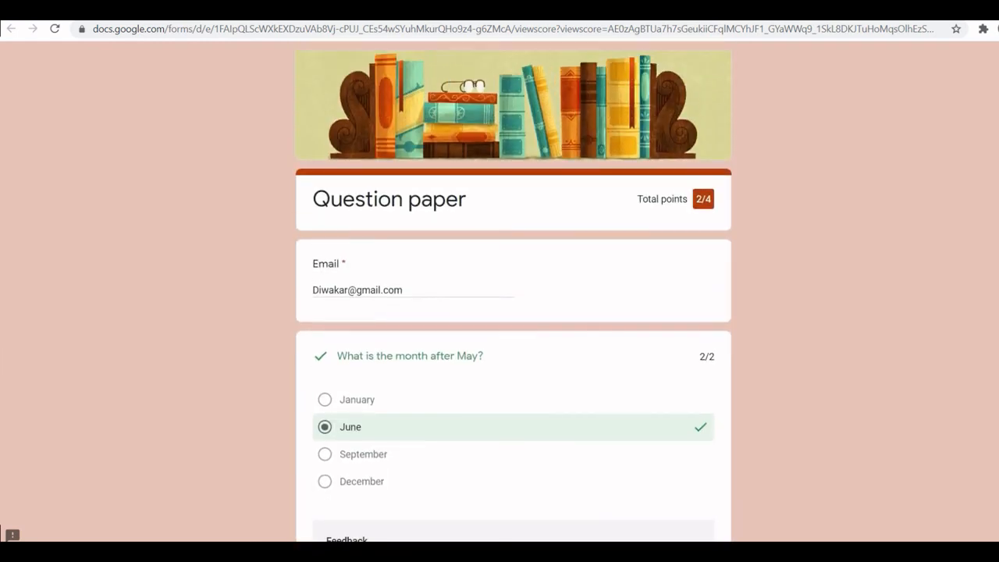
pyautogui.moveTo(697, 199); pyautogui.dragTo(716, 201)
pyautogui.hotkey('ctrl', 'w')
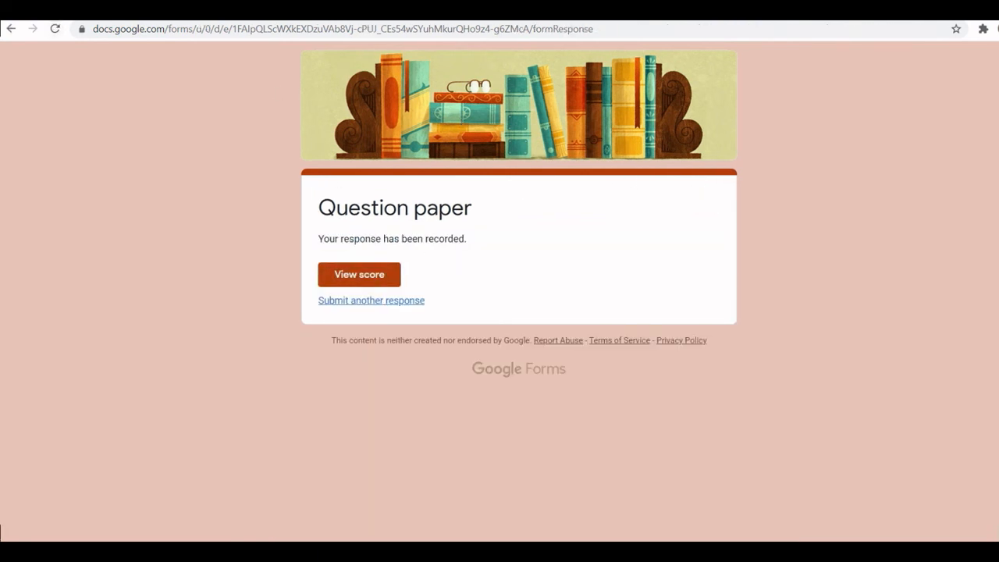
# - Return to the form editor and review the response in the Summary, Question and Individual views
pyautogui.hotkey('ctrl', 'shift', 'Tab')
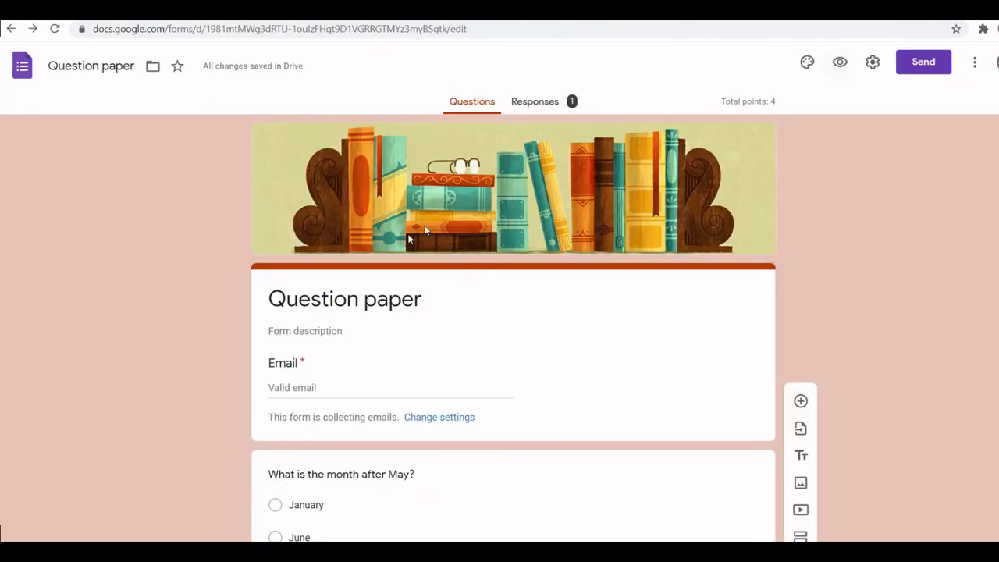
pyautogui.click(531, 103)
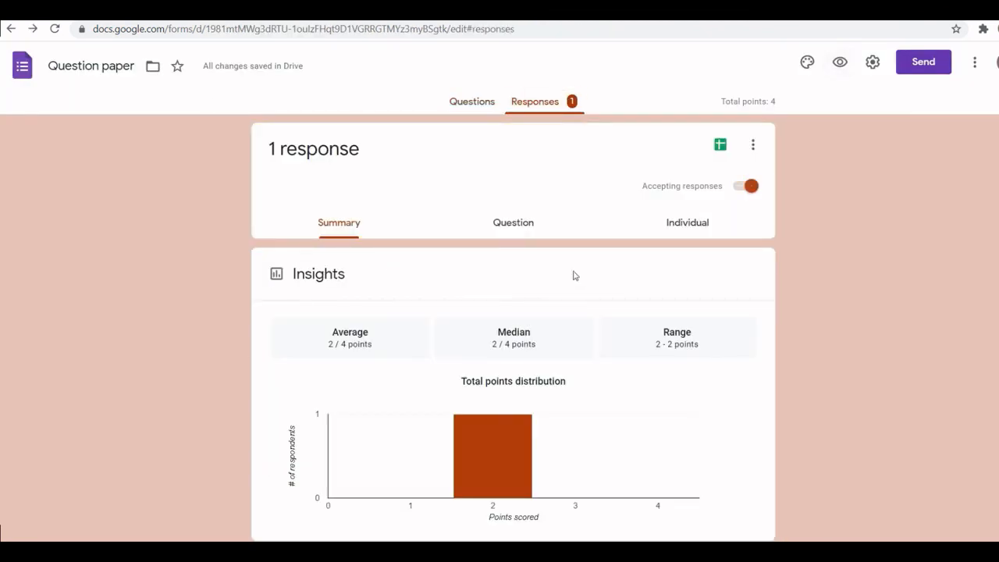
pyautogui.scroll(-5, 0, 154)
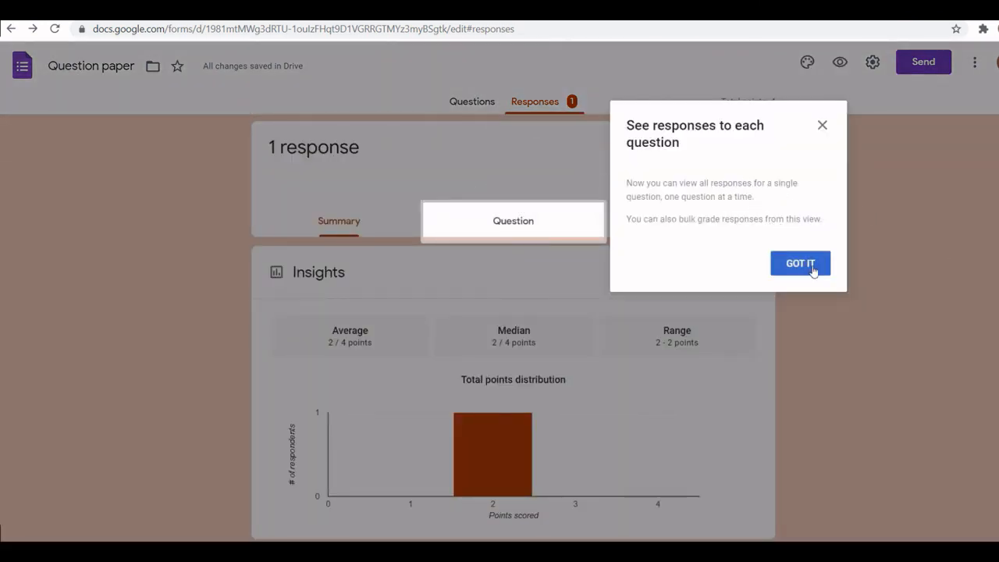
pyautogui.click(824, 126)
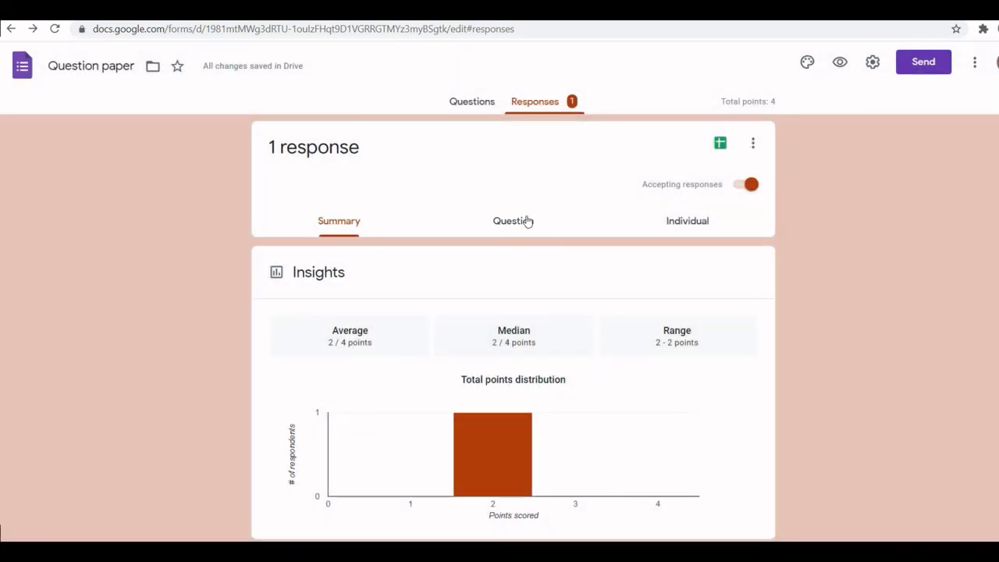
pyautogui.click(522, 221)
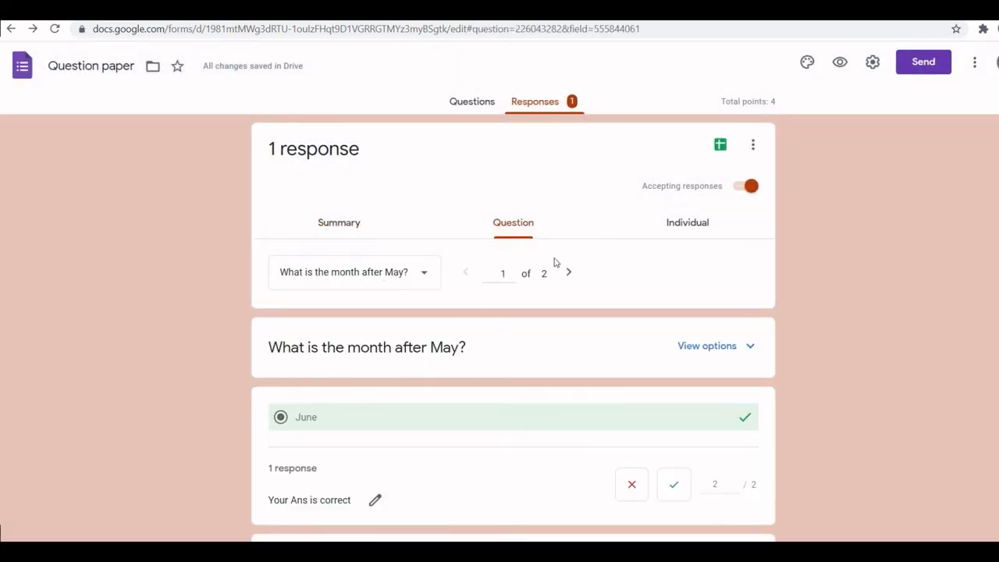
pyautogui.click(686, 230)
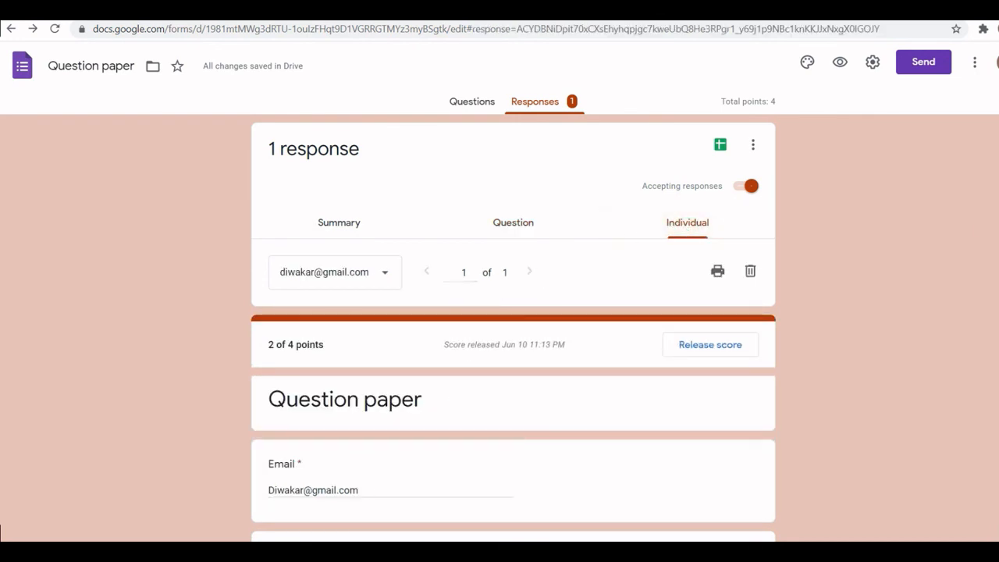
pyautogui.scroll(-7, 514, 328)
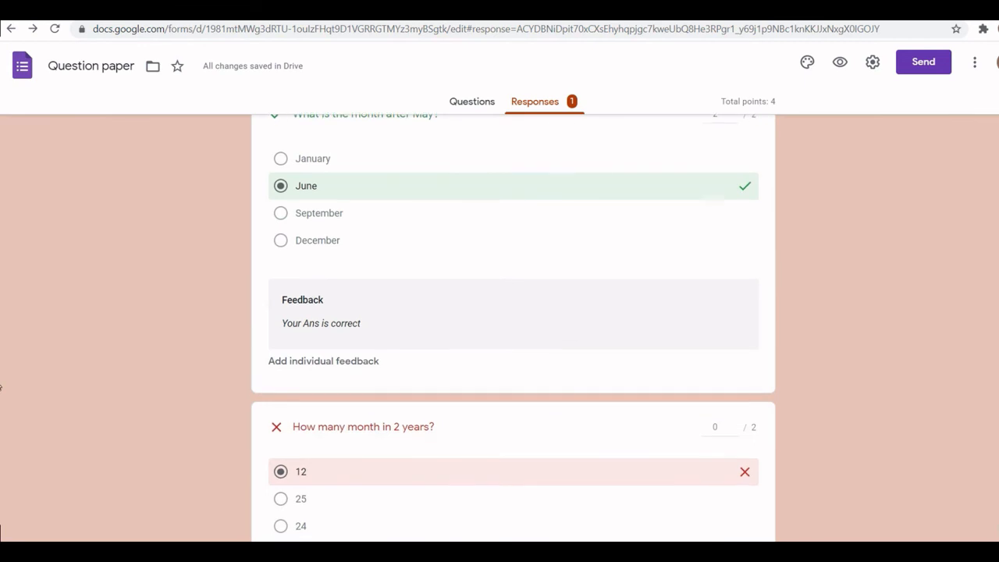
pyautogui.scroll(8, 514, 328)
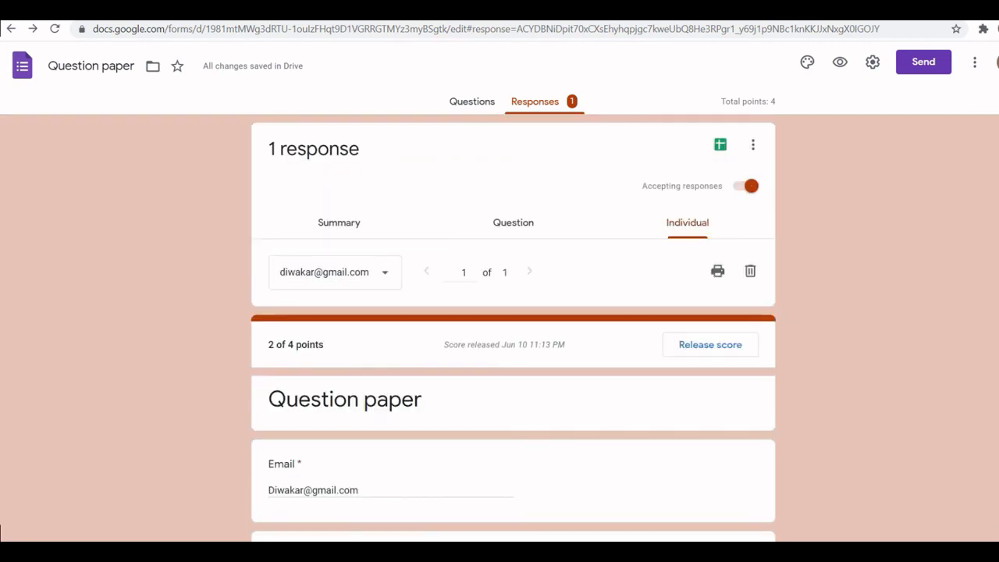
# - Switch back to the questions, open the form preview again and fill in another respondent's e-mail address
pyautogui.click(472, 101)
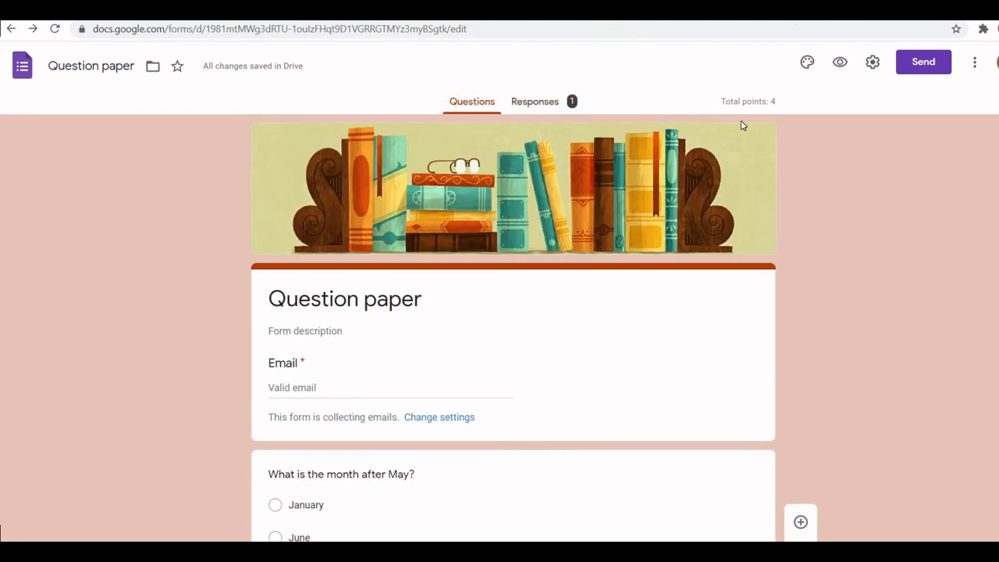
pyautogui.click(840, 62)
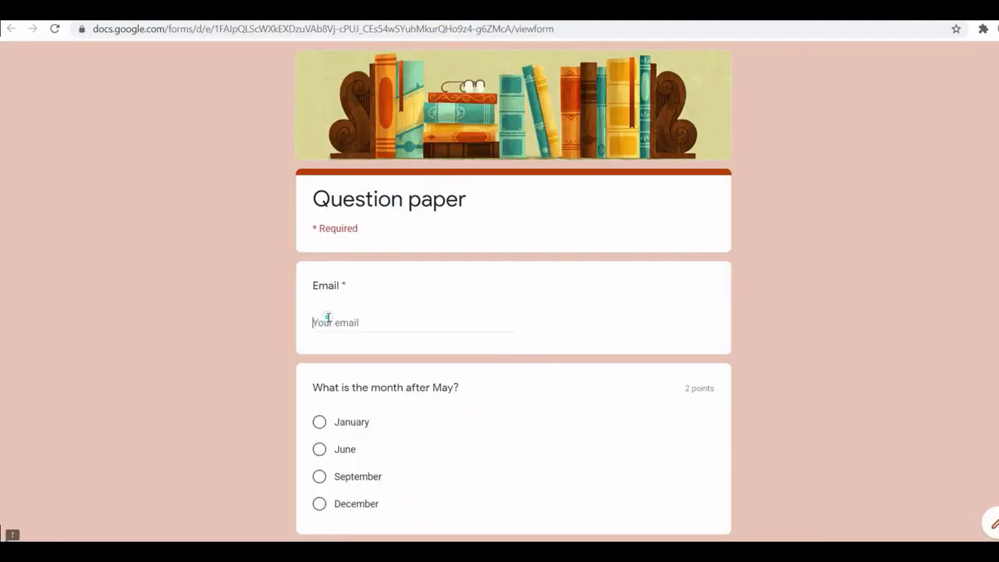
pyautogui.click(328, 318)
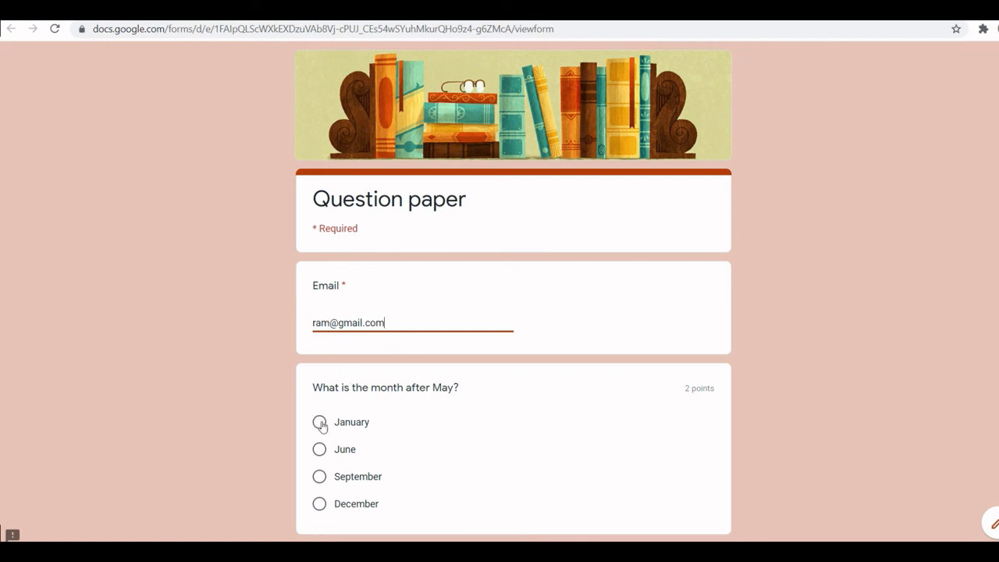
# - Answer June for the first question and 24 for the second question in the preview
pyautogui.click(319, 449)
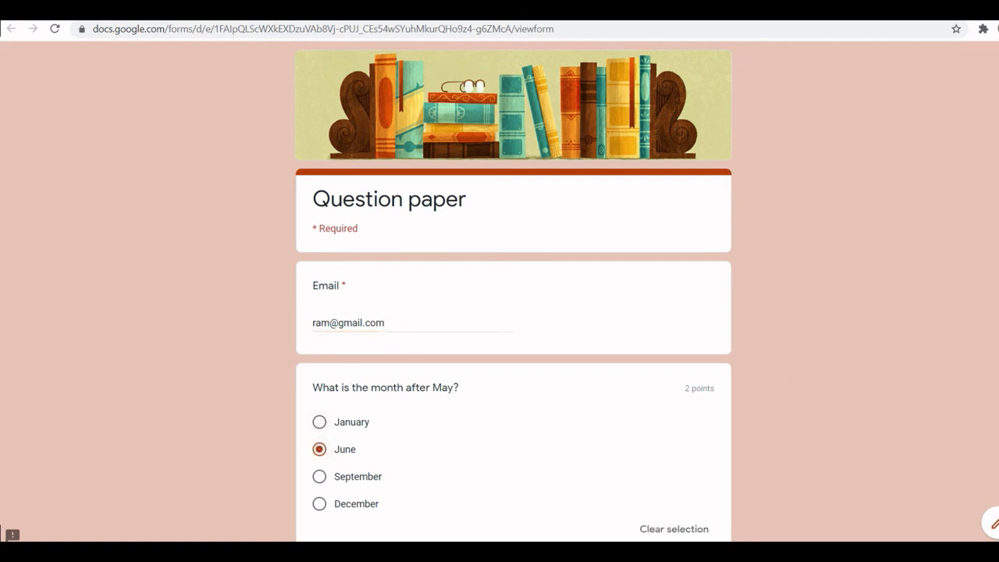
pyautogui.scroll(-4, 408, 375)
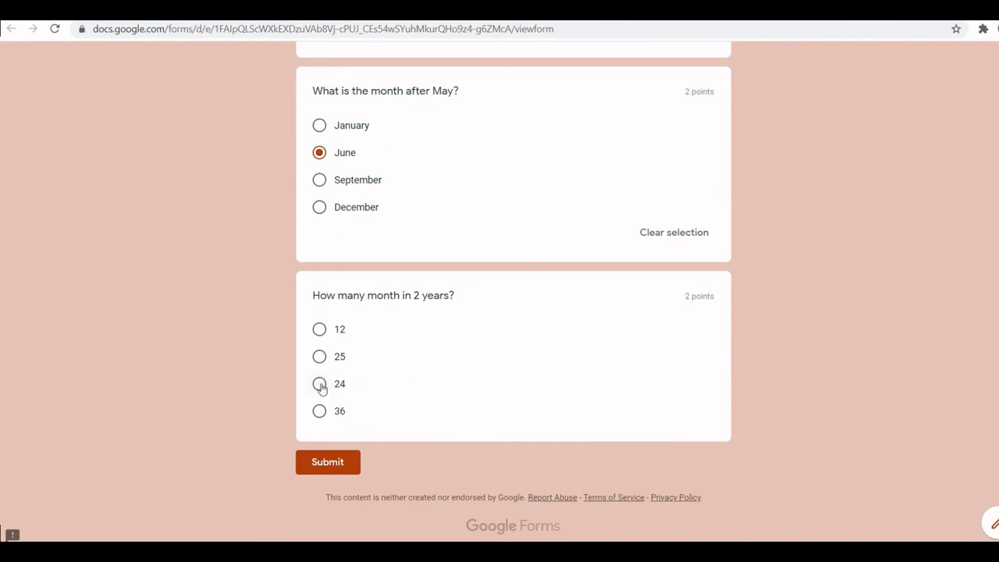
pyautogui.click(320, 385)
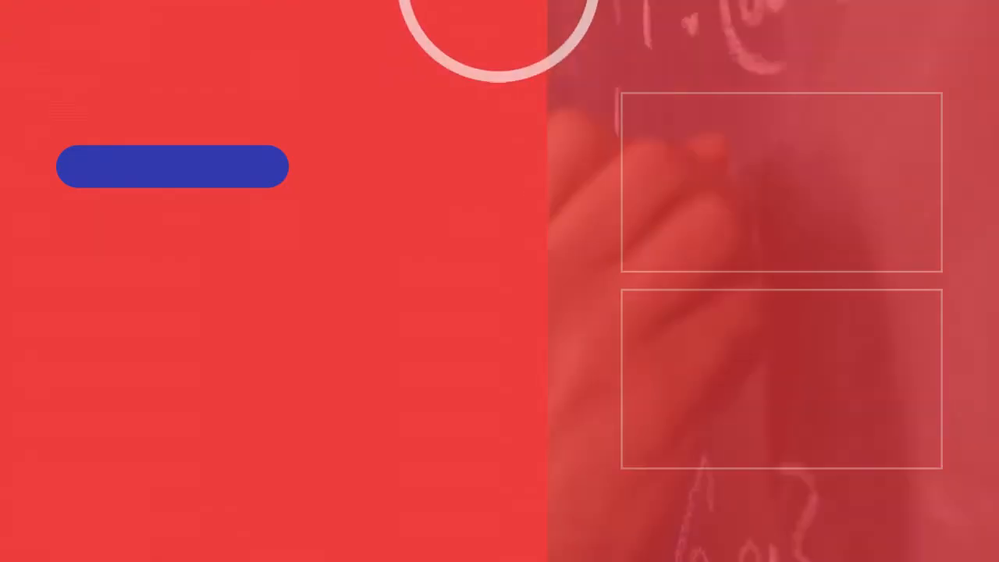